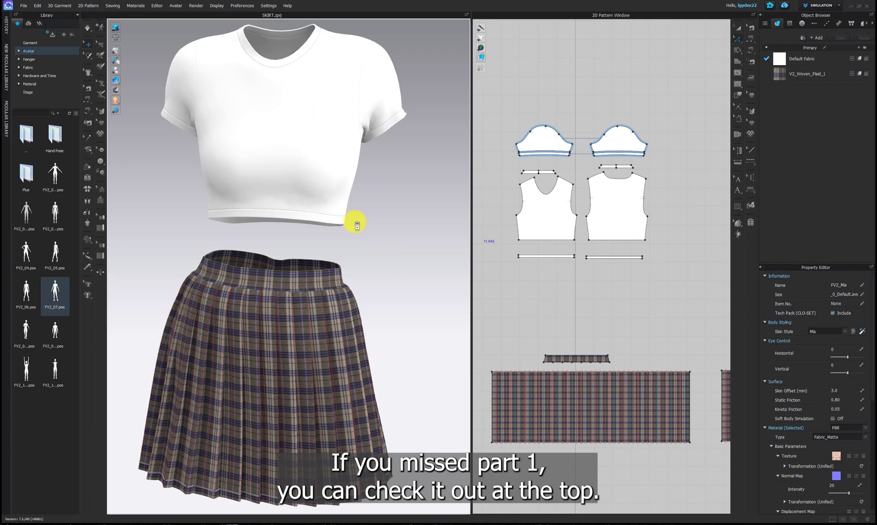
scroll(356, 224, "down", 5)
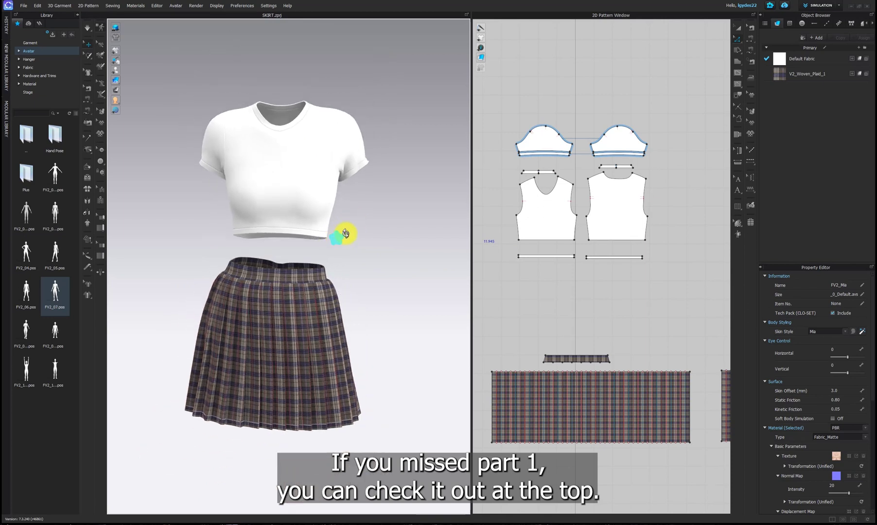
left_click(155, 51)
scroll(393, 289, "up", 2)
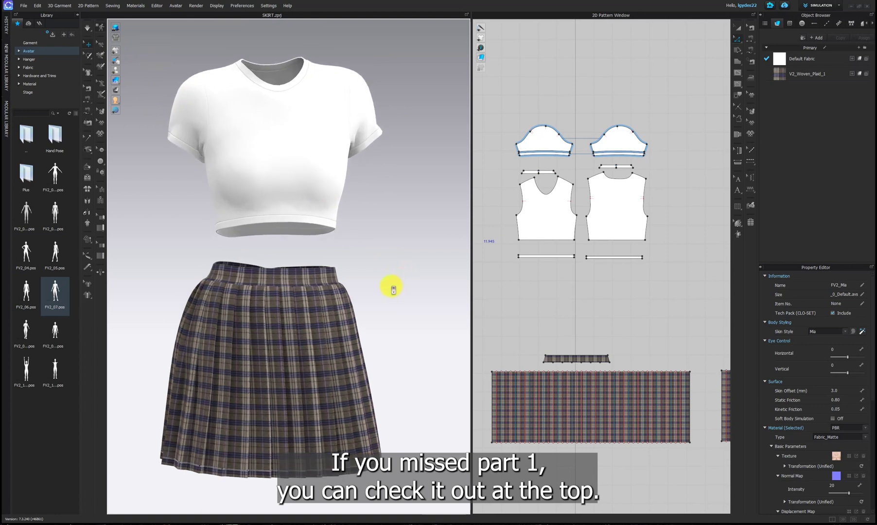
right_click_drag(394, 290, 411, 292)
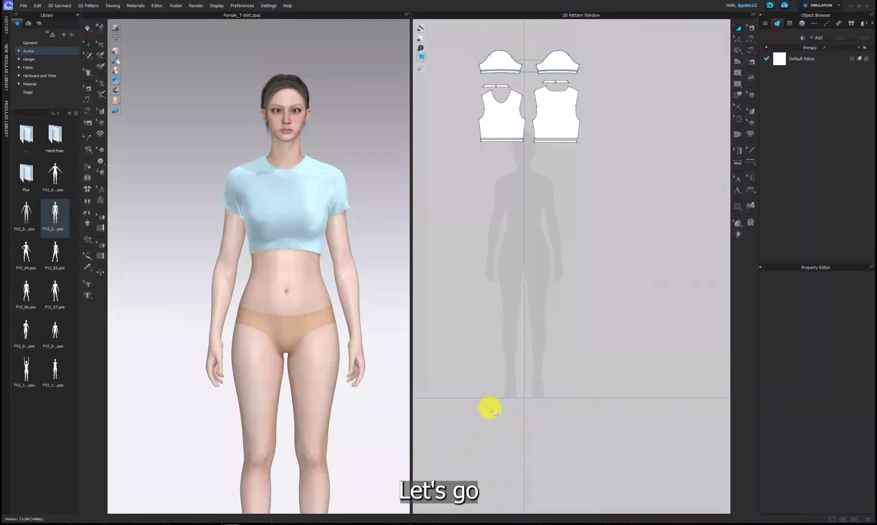
Create a rectangle pattern 14 in wide and 1.5 in high for the front waistband
scroll(322, 331, "up", 2)
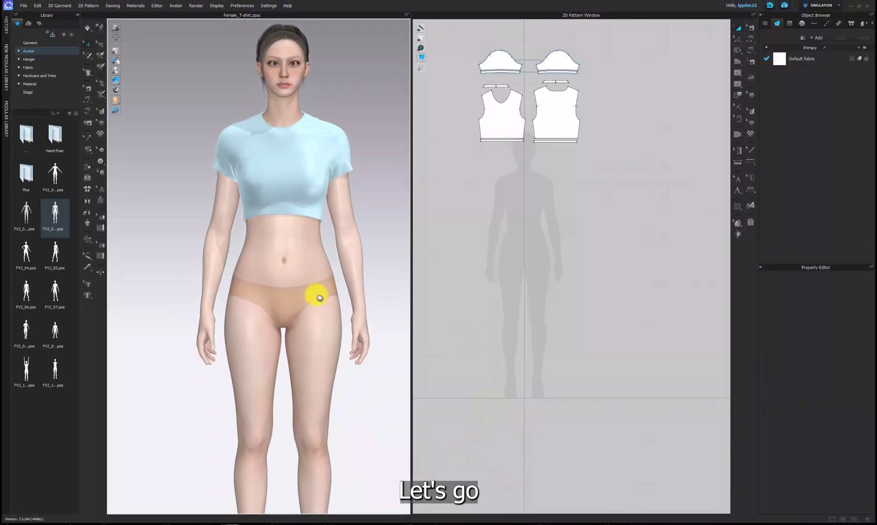
scroll(511, 304, "up", 4)
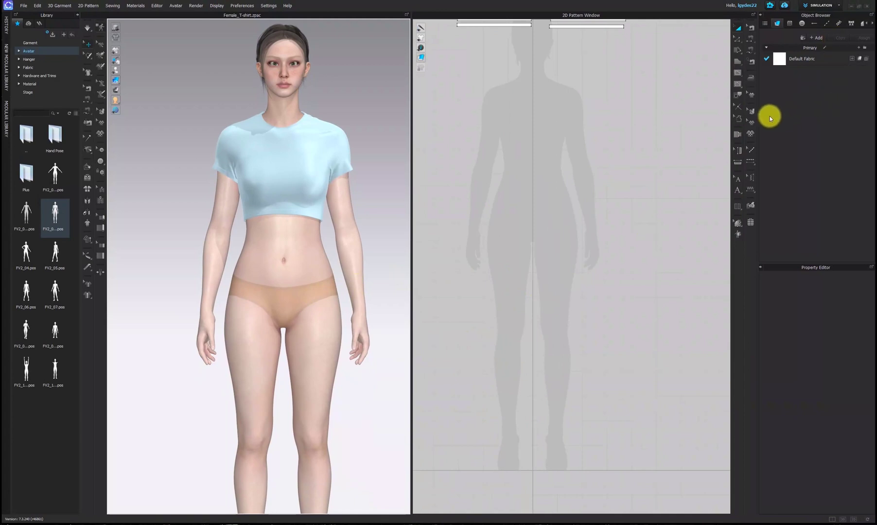
left_click(739, 63)
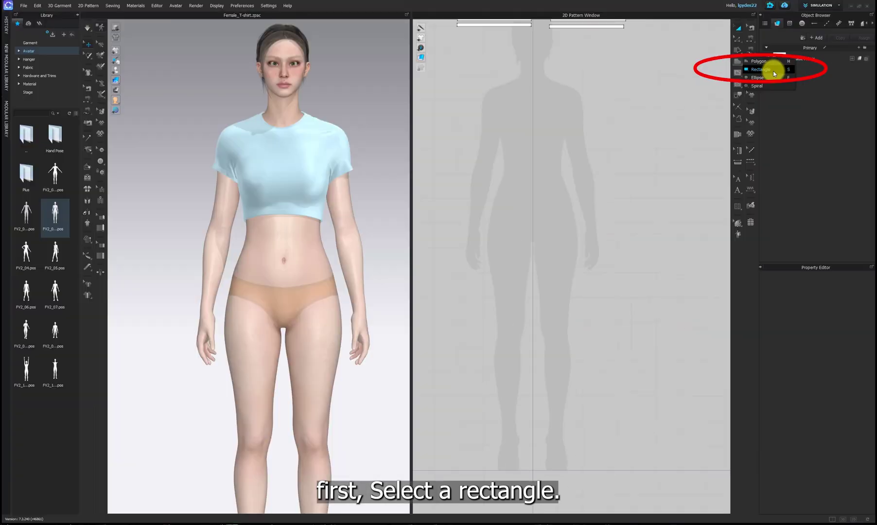
left_click(770, 71)
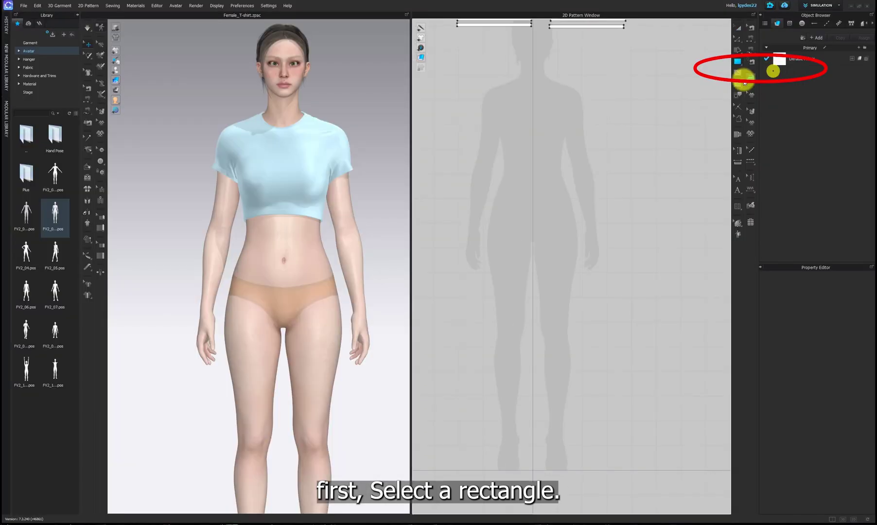
left_click(501, 165)
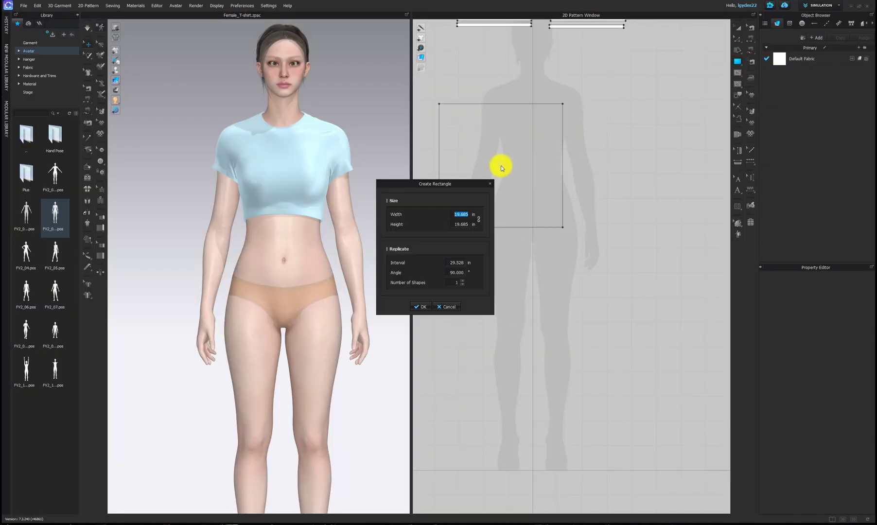
type("14")
left_click(451, 222)
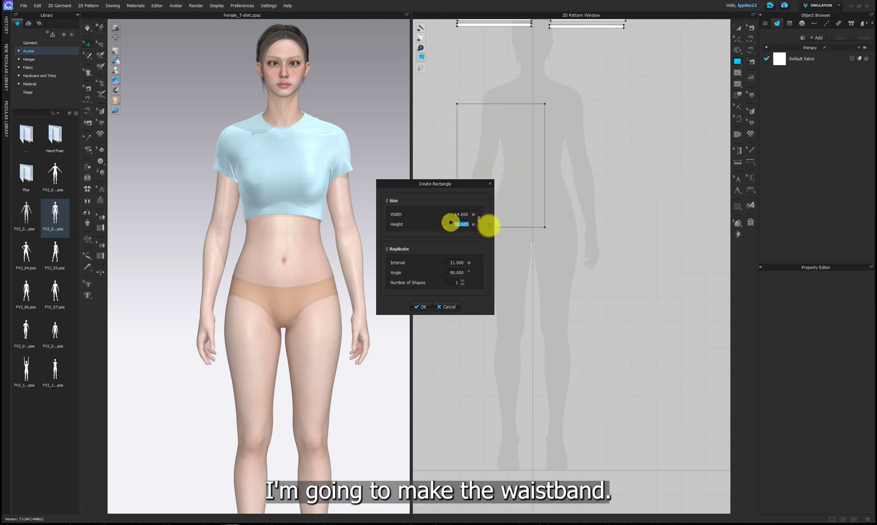
type("1.5")
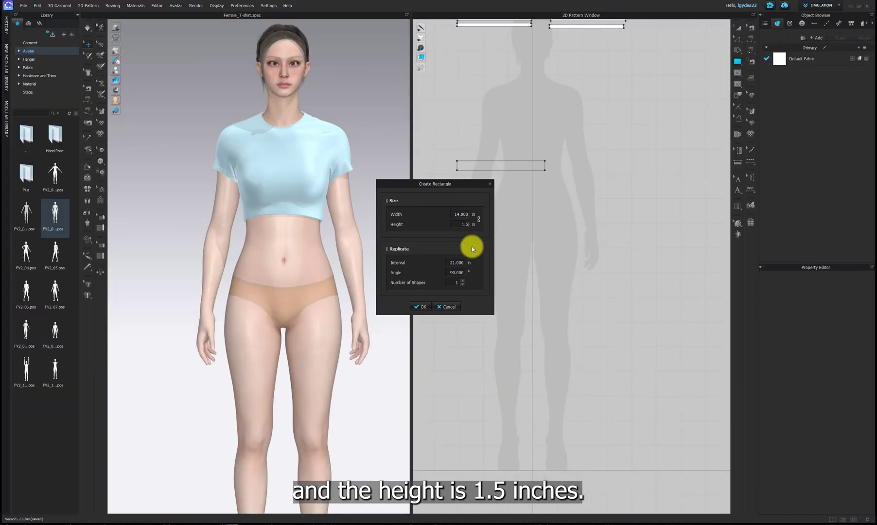
left_click(424, 306)
Move the waistband rectangle onto the centre of the avatar silhouette's waist in the 2D pattern layout
left_click(739, 28)
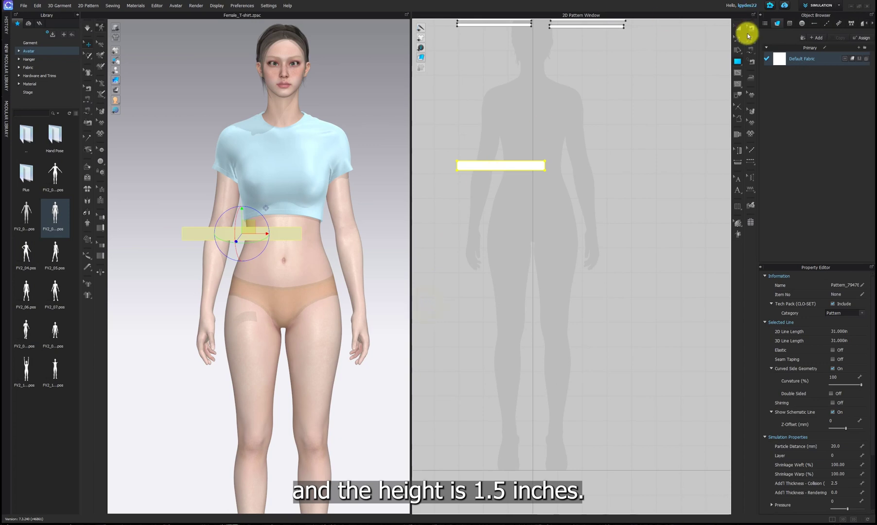
left_click_drag(501, 166, 535, 180)
left_click(535, 202)
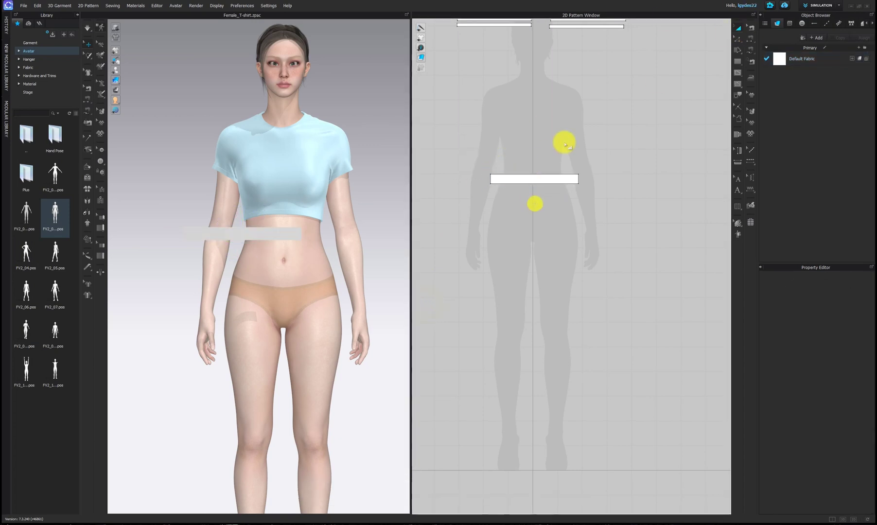
Taper the waistband by narrowing its upper edge evenly at both ends to about 13.2 in
left_click(738, 39)
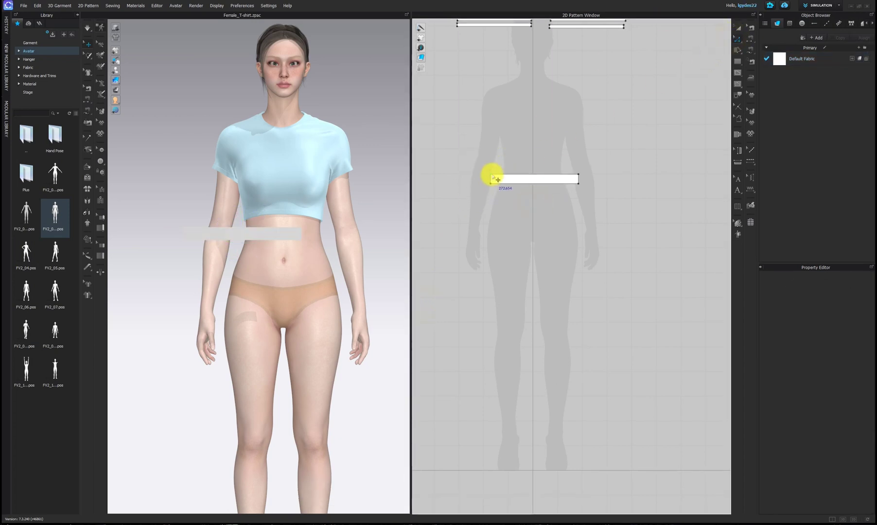
left_click(493, 177)
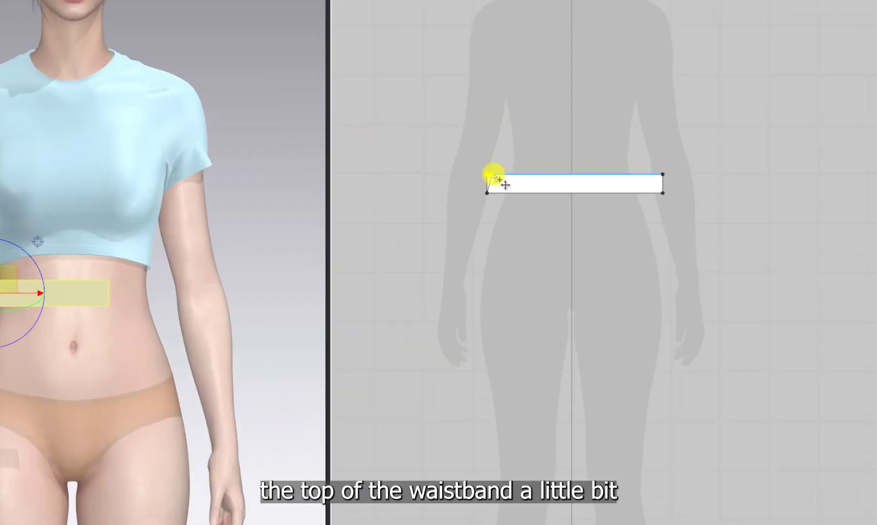
left_click_drag(494, 176, 492, 174)
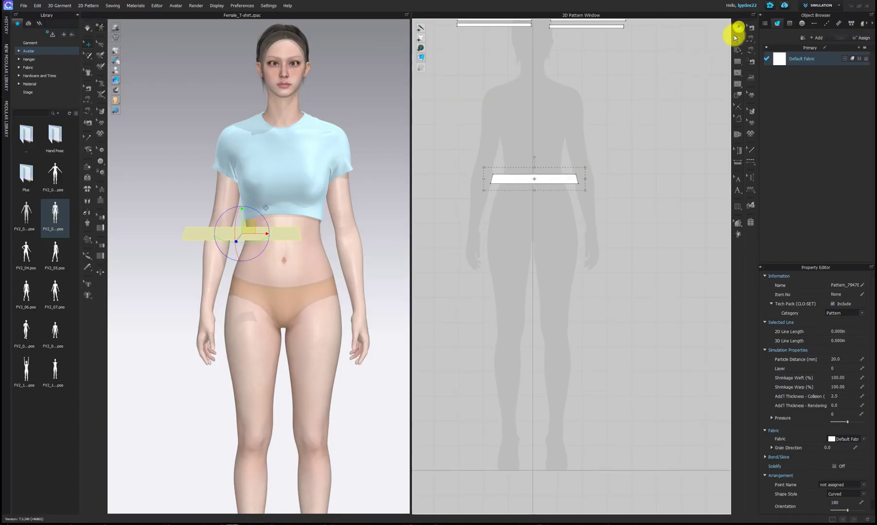
left_click(682, 106)
Position the waistband piece in 3D in front of the avatar's waist
left_click(232, 232)
right_click_drag(284, 249, 347, 274)
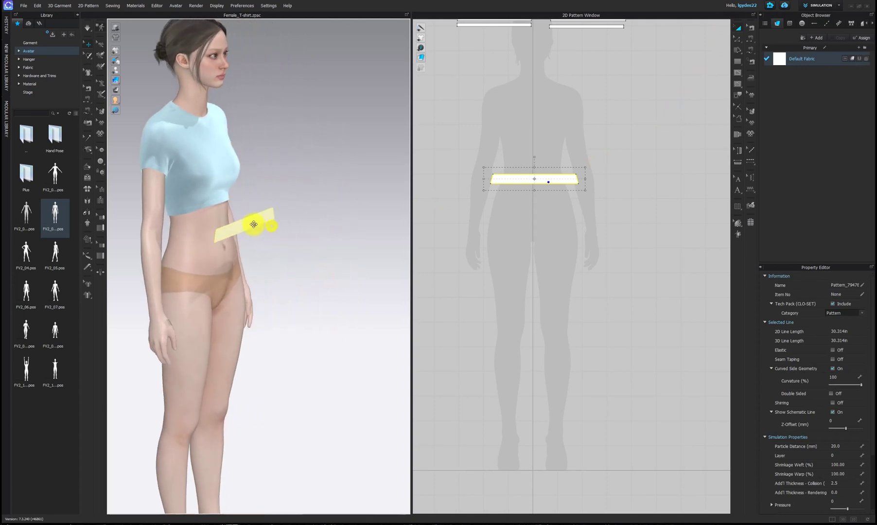
mouse_move(295, 238)
right_mouse_down()
mouse_move(244, 236)
mouse_move(289, 229)
right_mouse_up()
Duplicate the front waistband pattern and place the copy beside it on the same level as the back band
left_click(529, 177)
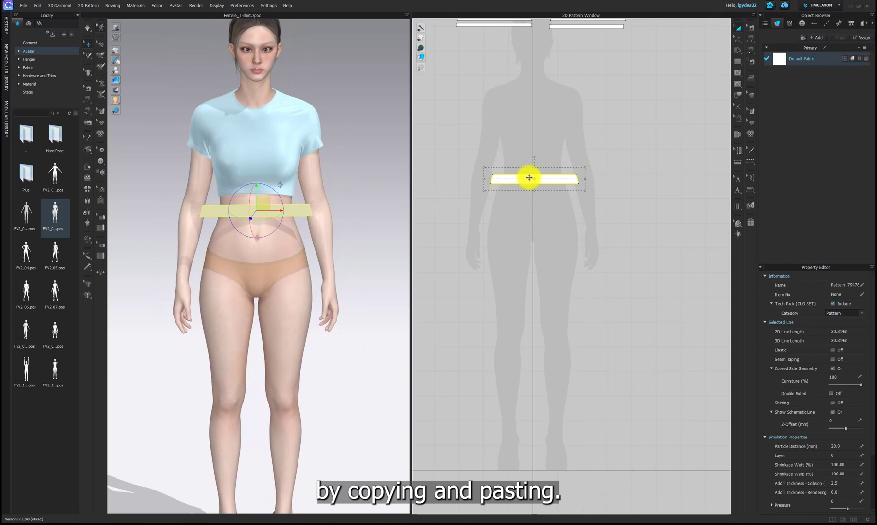
key("ctrl+c")
key("ctrl+v")
left_click(631, 180)
Show the avatar's arrangement points and place the copied band at the back of the waist
right_click_drag(274, 239, 308, 255)
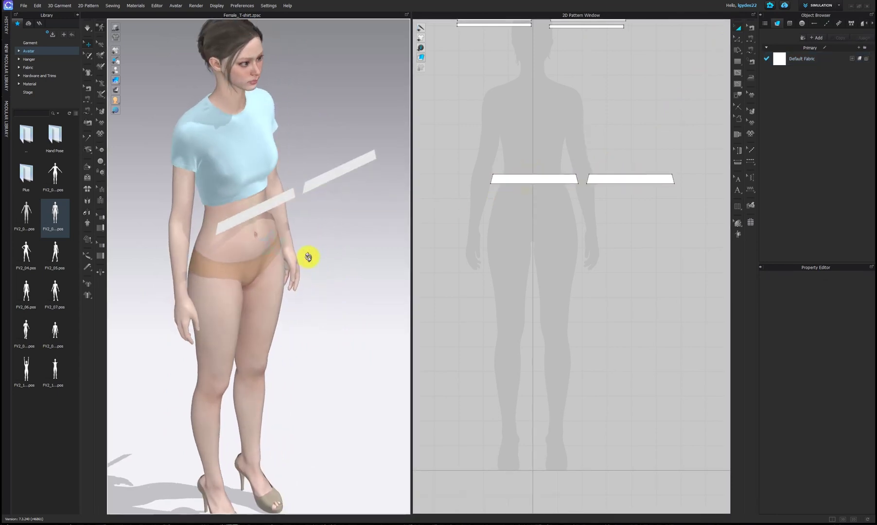
left_click(116, 70)
right_click_drag(249, 253, 231, 203)
left_click(343, 157)
left_click(233, 174)
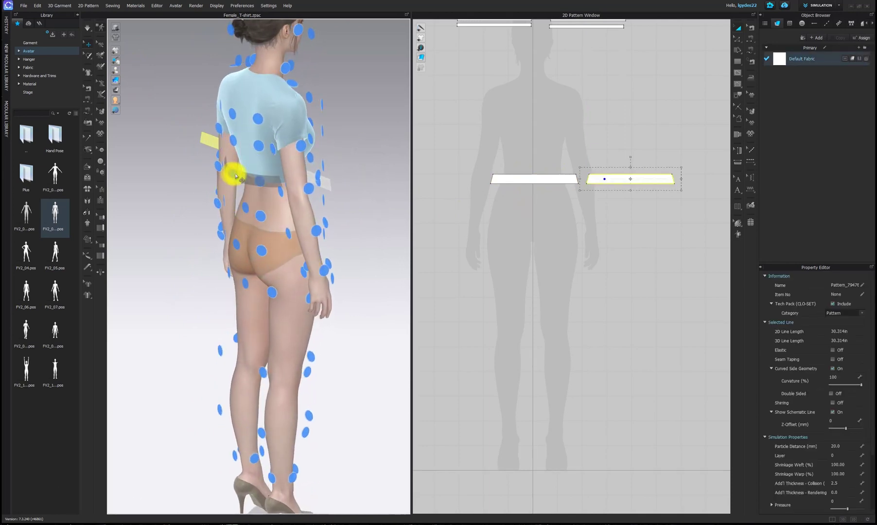
left_click(246, 207)
key("6")
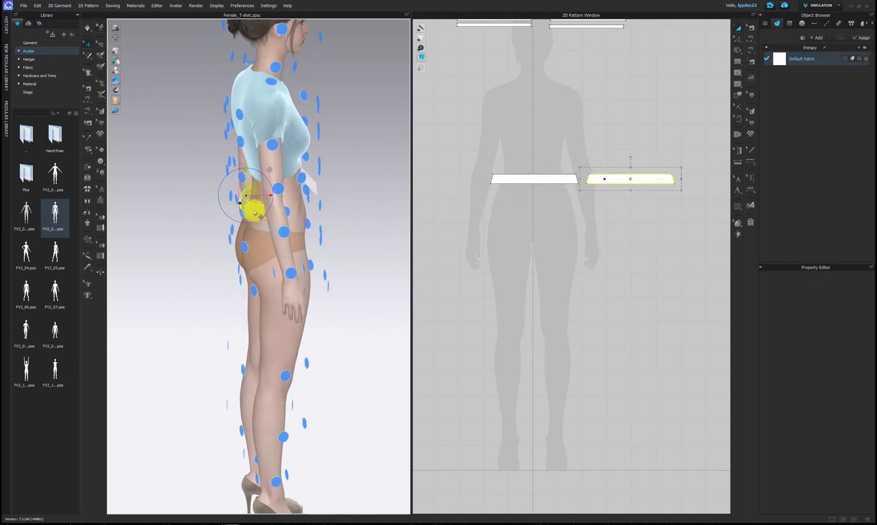
Sew the side edges of the front and back bands together on both sides with Segment Sewing
left_click(339, 229)
right_click_drag(339, 229, 294, 225)
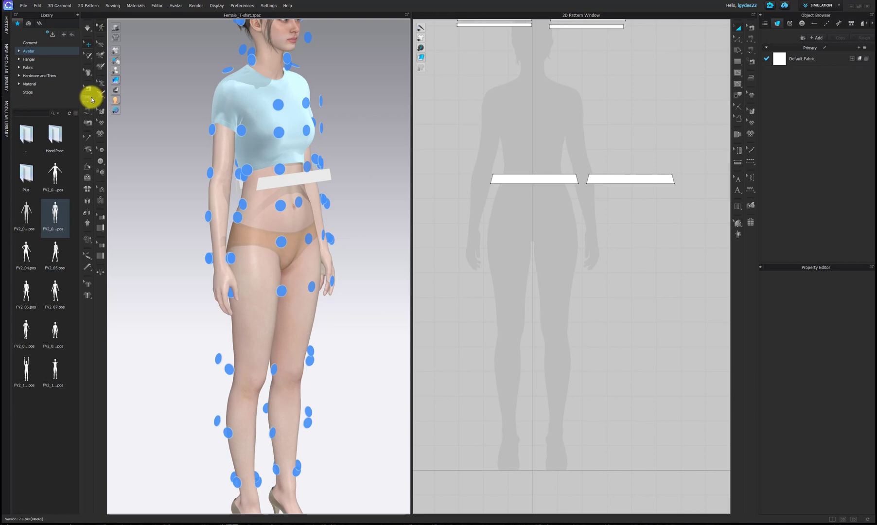
left_click(92, 99)
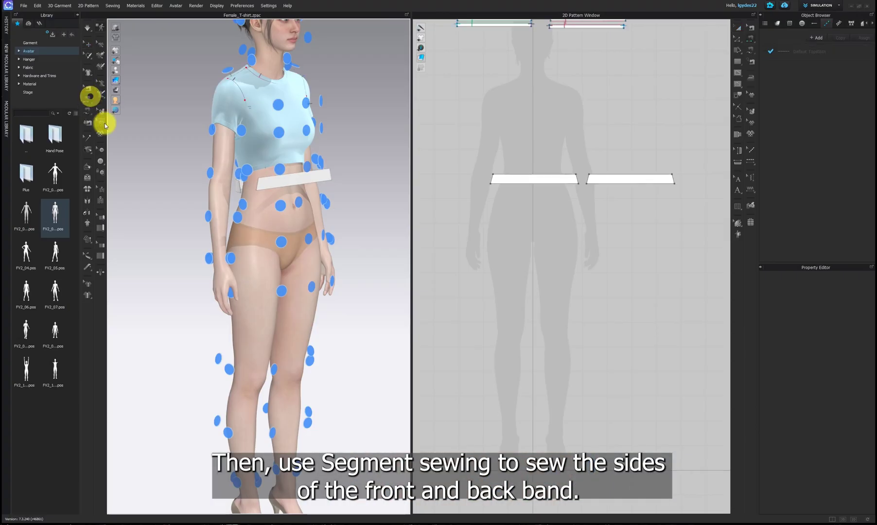
right_click_drag(325, 275, 370, 294)
right_click_drag(221, 195, 211, 186)
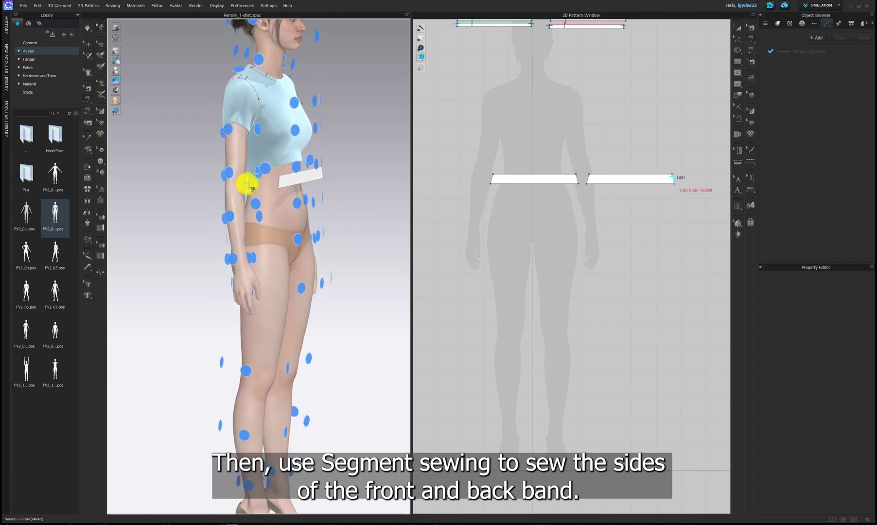
left_click(251, 188)
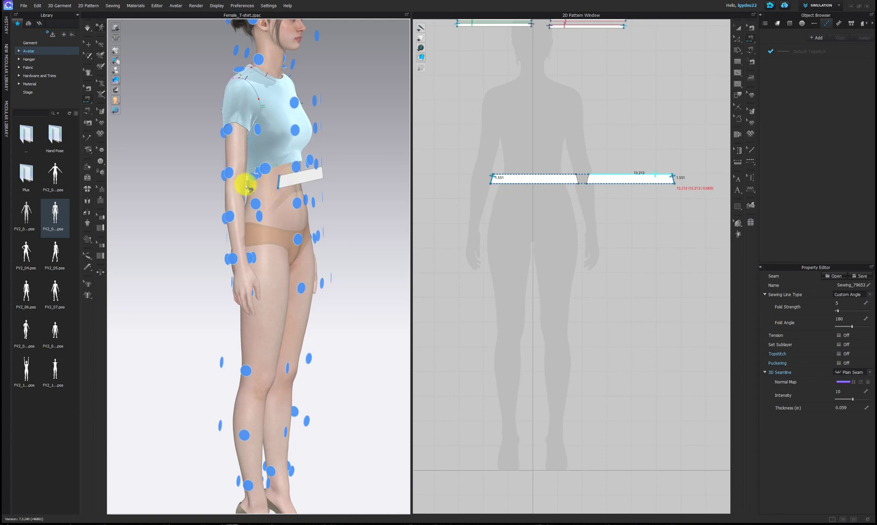
right_click_drag(337, 196, 319, 194)
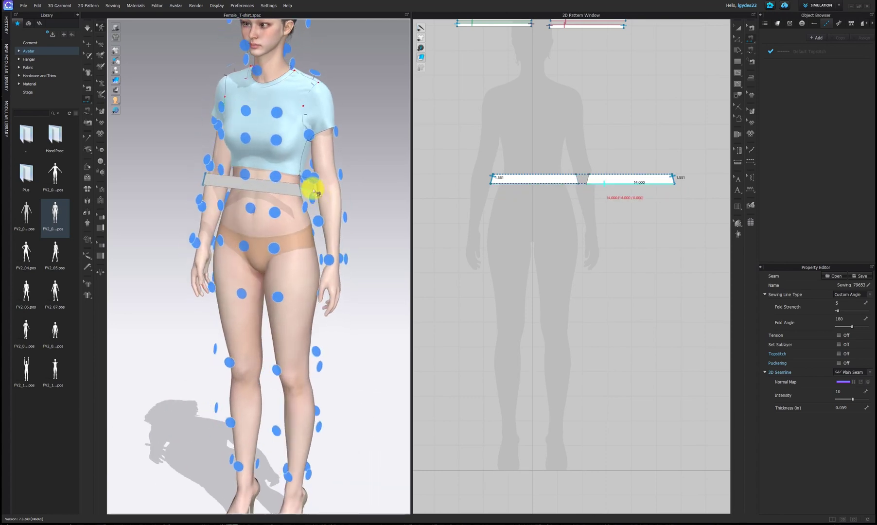
right_click_drag(300, 190, 343, 202)
left_click(309, 198)
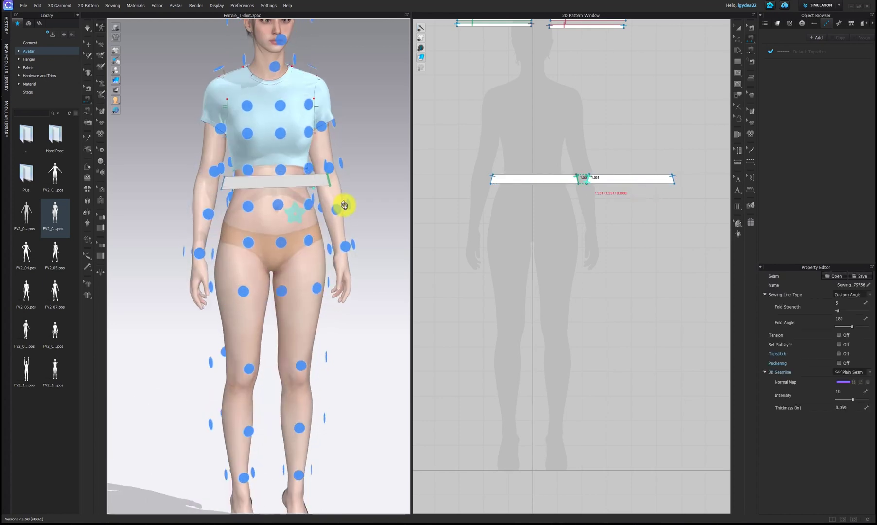
Hide the arrangement points and simulate the sewn waistband around the avatar's waist
left_click(116, 70)
right_click_drag(202, 125, 236, 147)
left_click(88, 27)
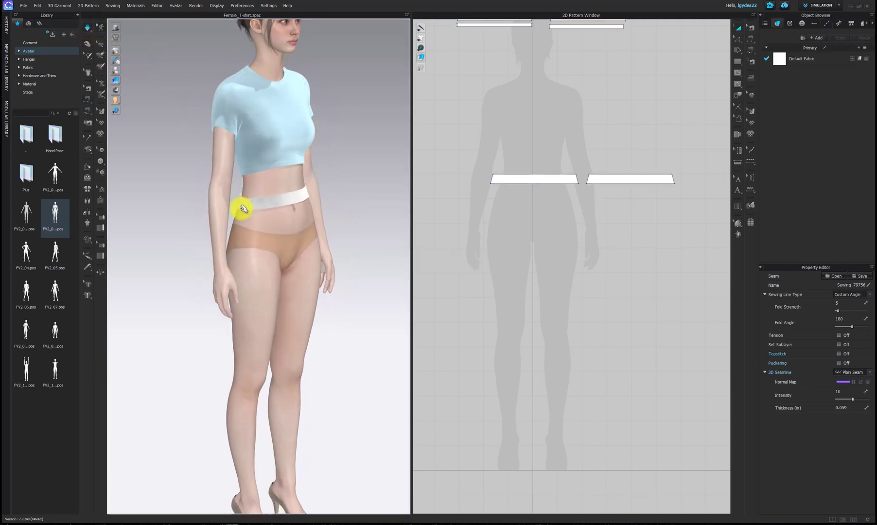
Pull the waistband at both sides during simulation so it sits smooth and level on the waist
right_click_drag(325, 266, 294, 256)
left_click_drag(247, 200, 214, 191)
left_click(209, 191)
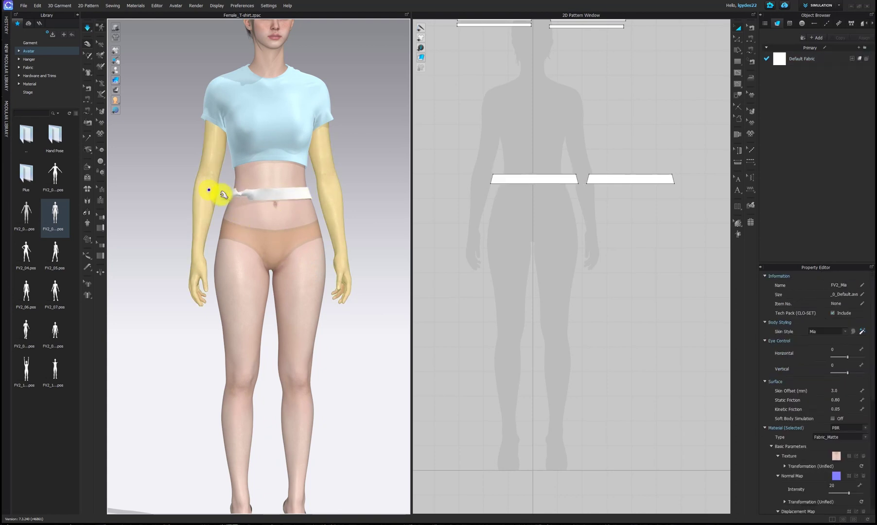
left_click(247, 192)
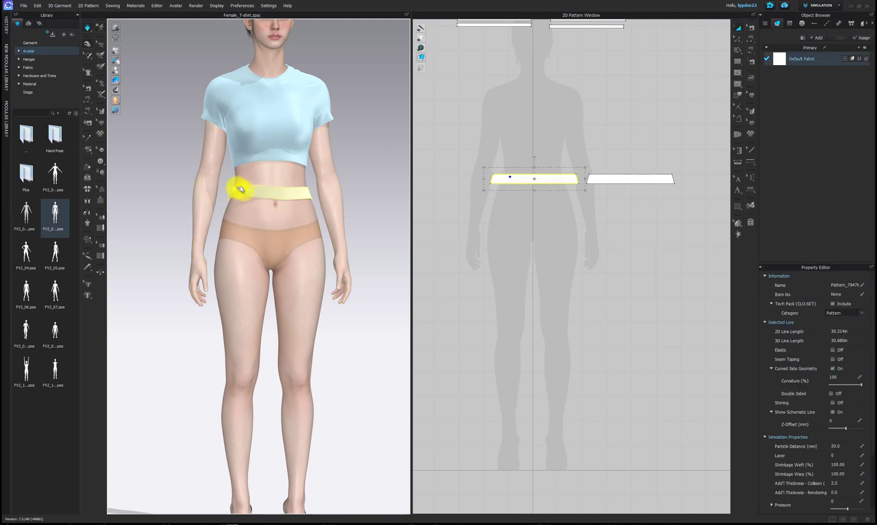
left_click(305, 204)
left_click(309, 197)
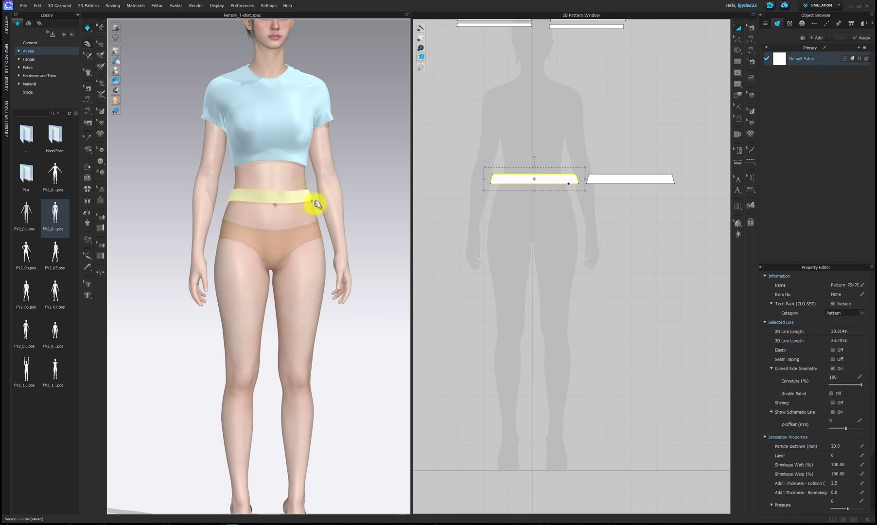
left_click(237, 206)
left_click(238, 203)
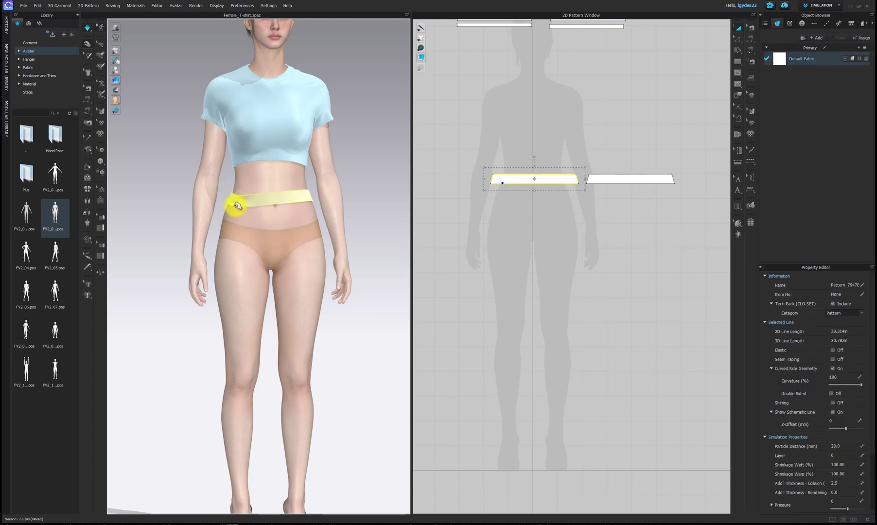
right_click_drag(300, 225, 360, 194)
left_click(366, 190)
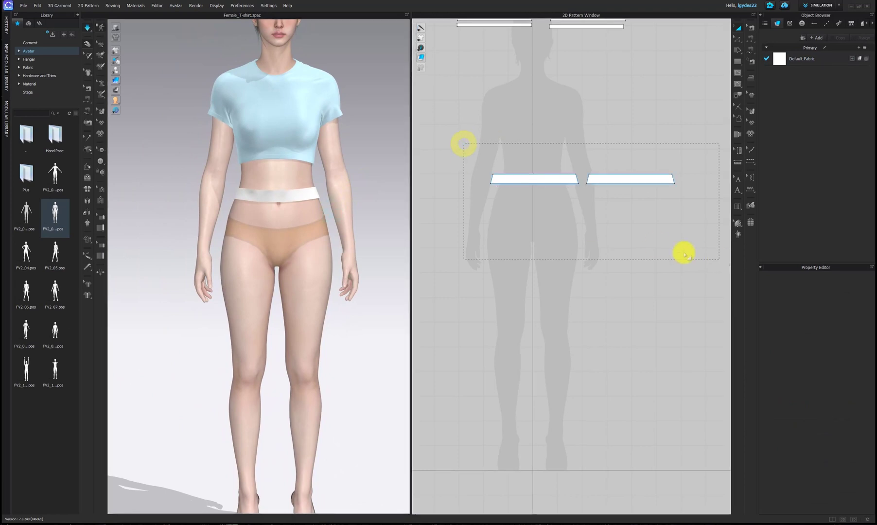
Freeze both the front and back waistband pieces together, then clear the selection
left_click(298, 196)
right_click(296, 196)
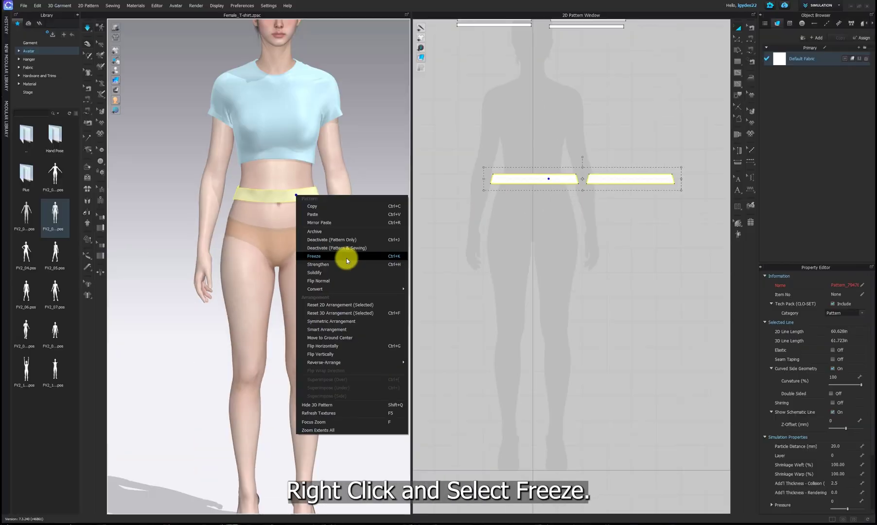
left_click(346, 257)
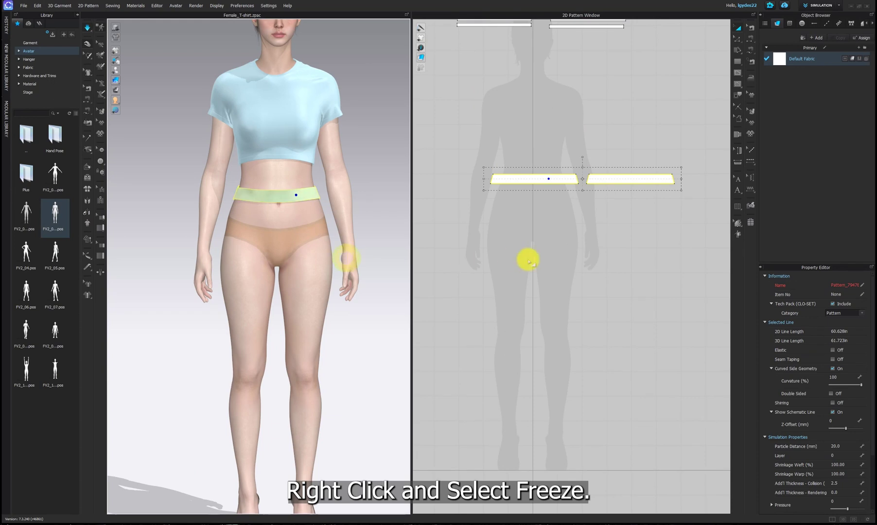
left_click(700, 262)
right_click_drag(490, 249, 487, 214)
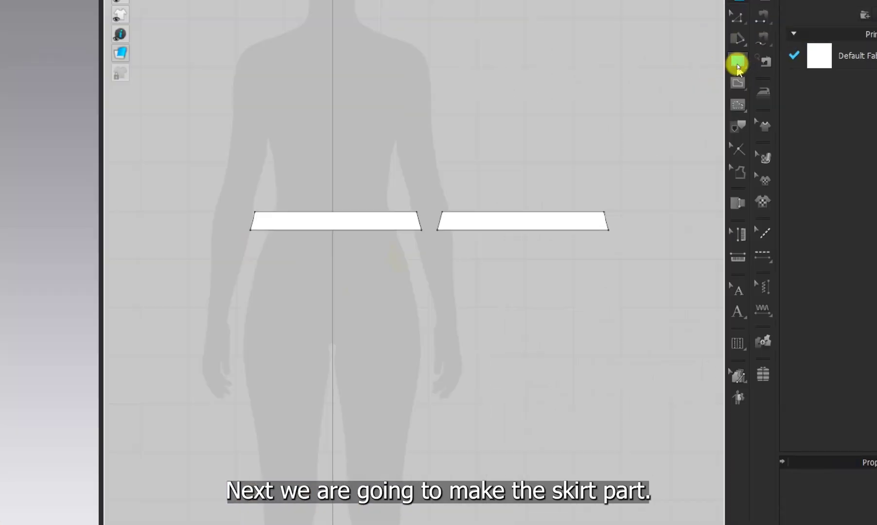
Create a rectangle pattern for the skirt, 42 in wide and 15 in high
left_click(737, 65)
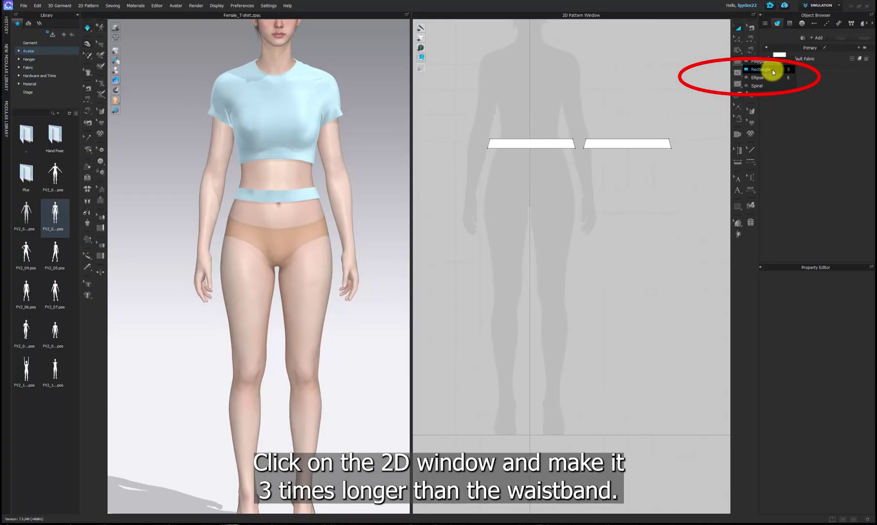
left_click(768, 79)
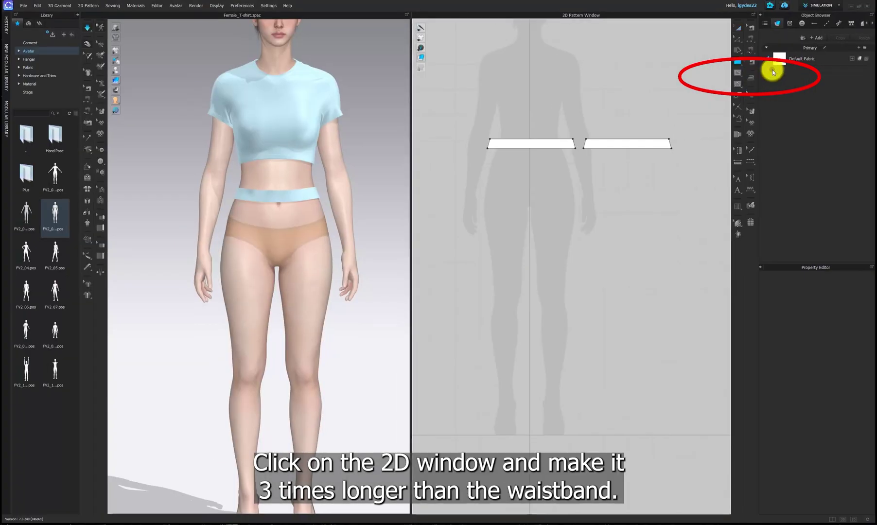
left_click(474, 177)
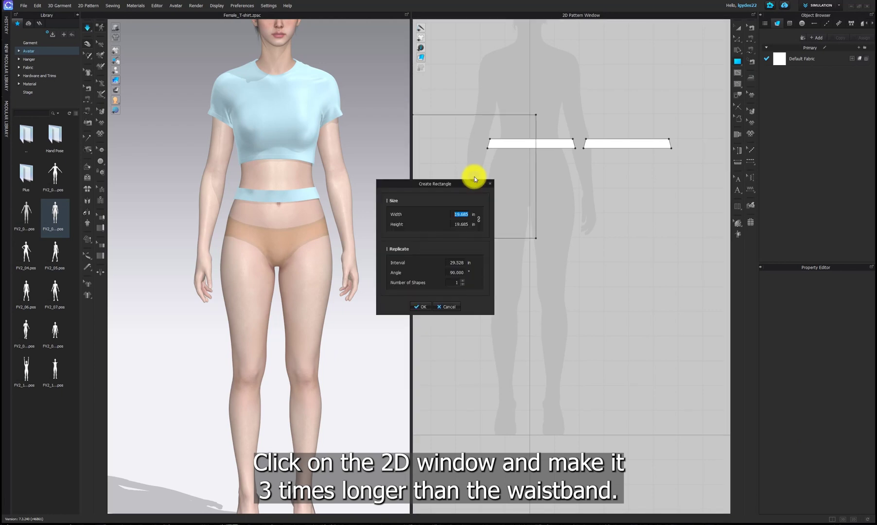
left_click(459, 214)
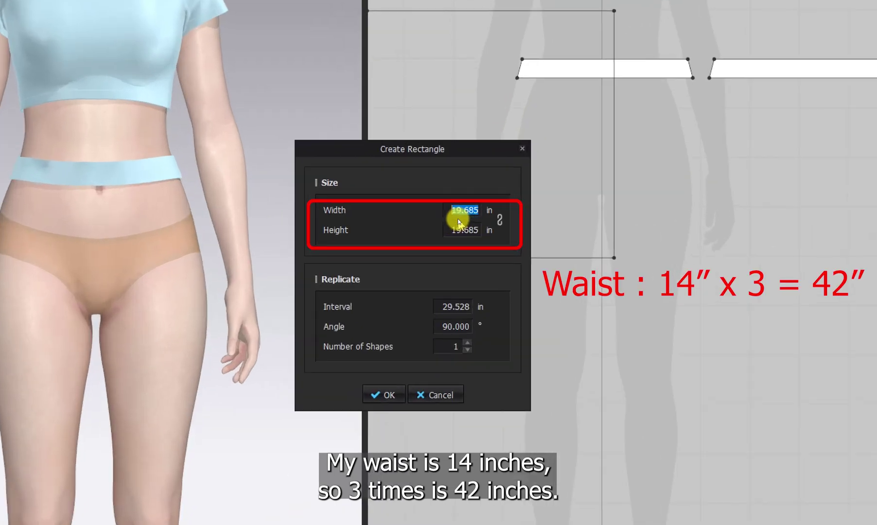
type("42")
key("Tab")
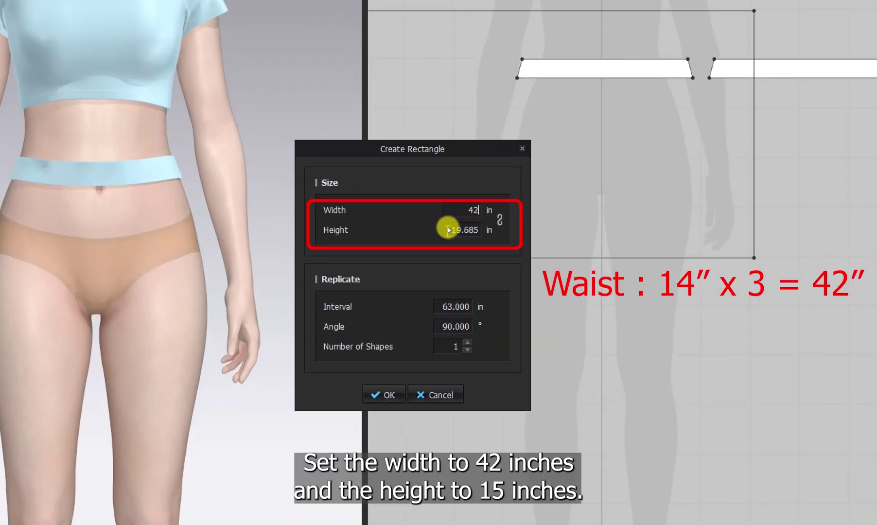
type("15")
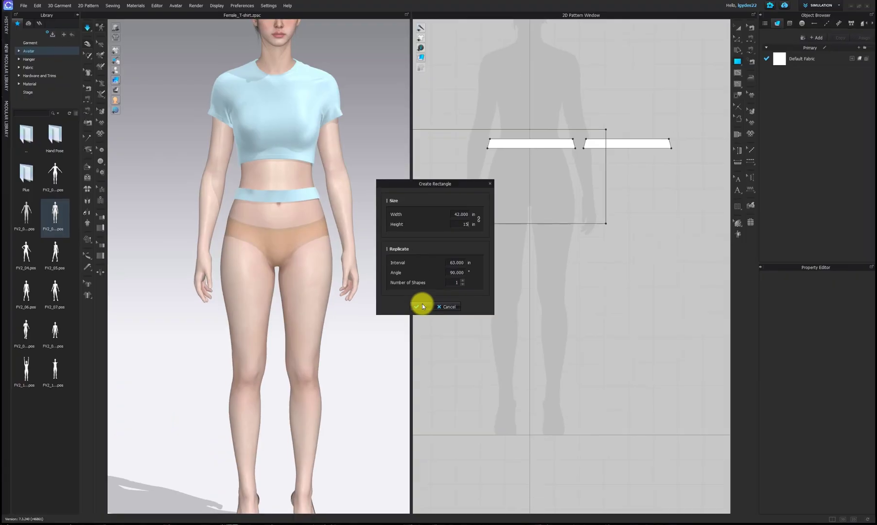
left_click(388, 395)
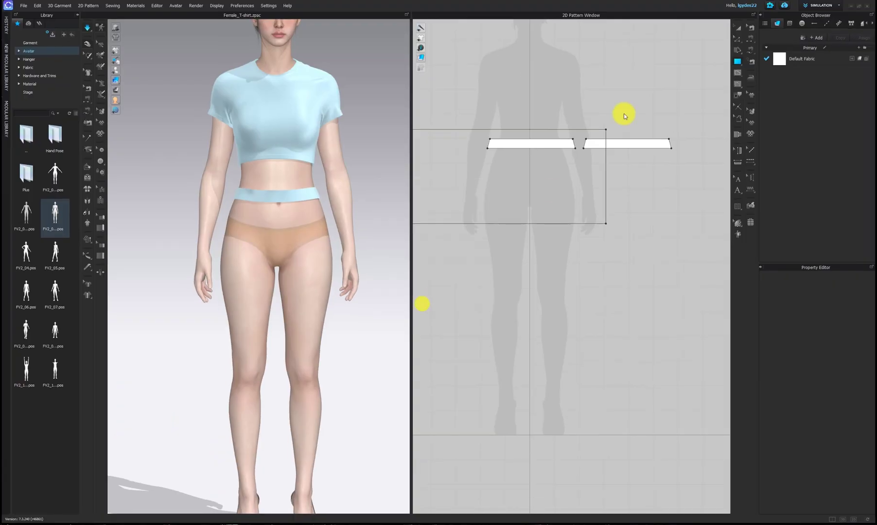
Position the skirt rectangle just below the waistbands in the 2D pattern layout, checking its placement in front of the avatar
left_click(738, 28)
left_click_drag(485, 178, 499, 250)
left_click(512, 311)
left_click(513, 306)
scroll(510, 308, "down", 2)
left_click(498, 297)
left_click_drag(290, 237, 369, 273)
right_click_drag(337, 273, 368, 275)
left_click_drag(368, 274, 280, 257)
right_click_drag(280, 257, 261, 263)
scroll(270, 248, "down", 2)
left_click(513, 315)
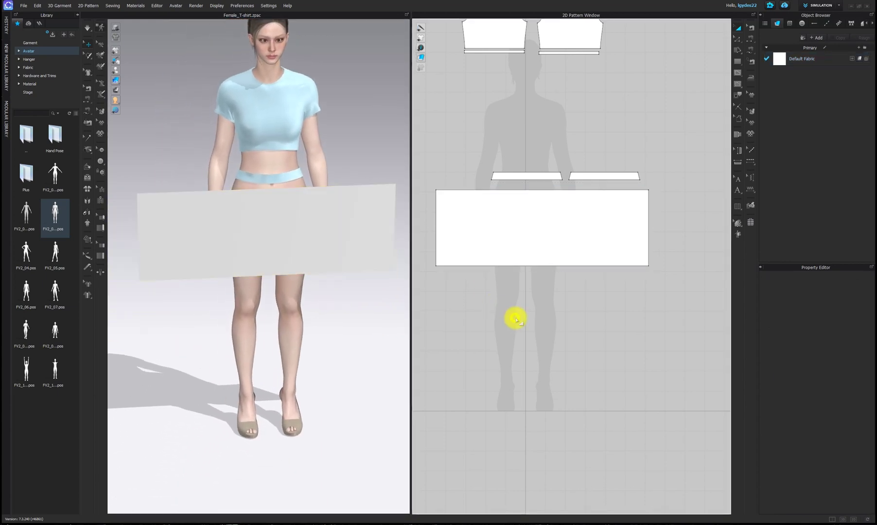
Split the front waistband's lower edge uniformly into 7 segments with Add Point/Split Line
left_click(736, 37)
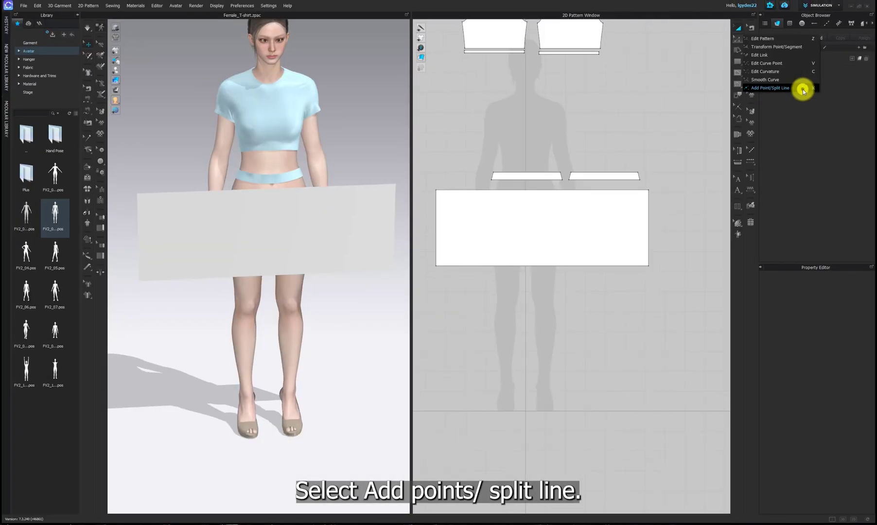
left_click(802, 89)
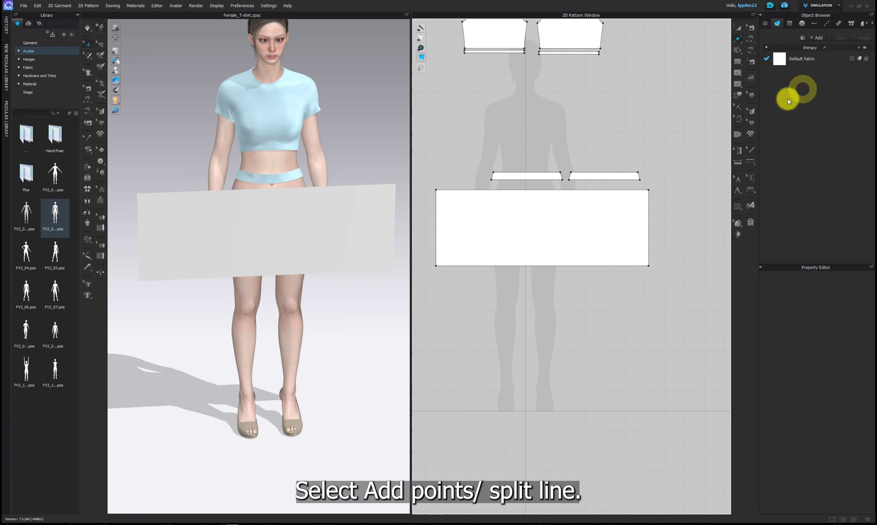
scroll(533, 202, "up", 2)
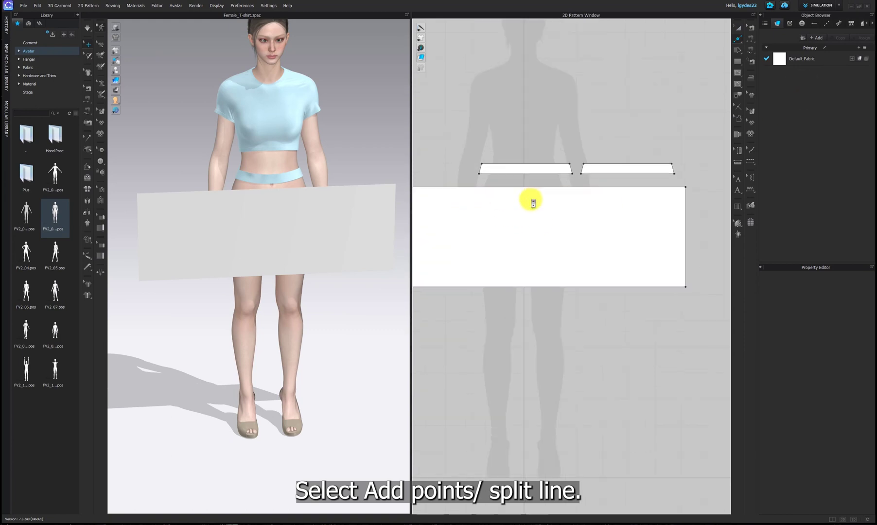
right_click_drag(534, 199, 585, 212)
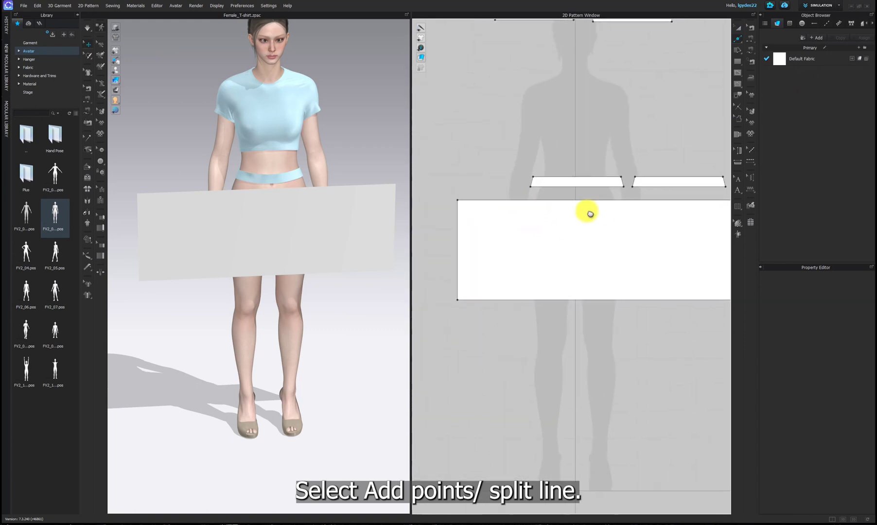
left_click(541, 187)
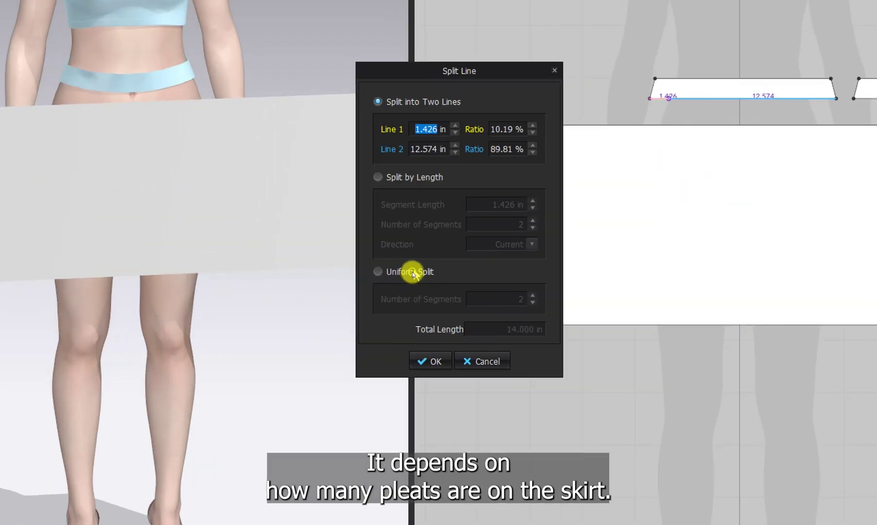
left_click(411, 274)
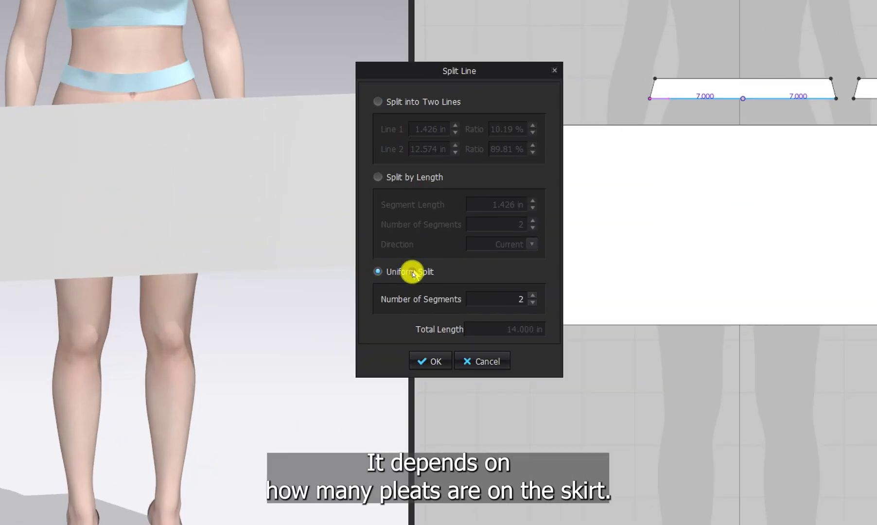
left_click(533, 296)
left_click(533, 296)
left_click(533, 297)
left_click(533, 297)
left_click(533, 296)
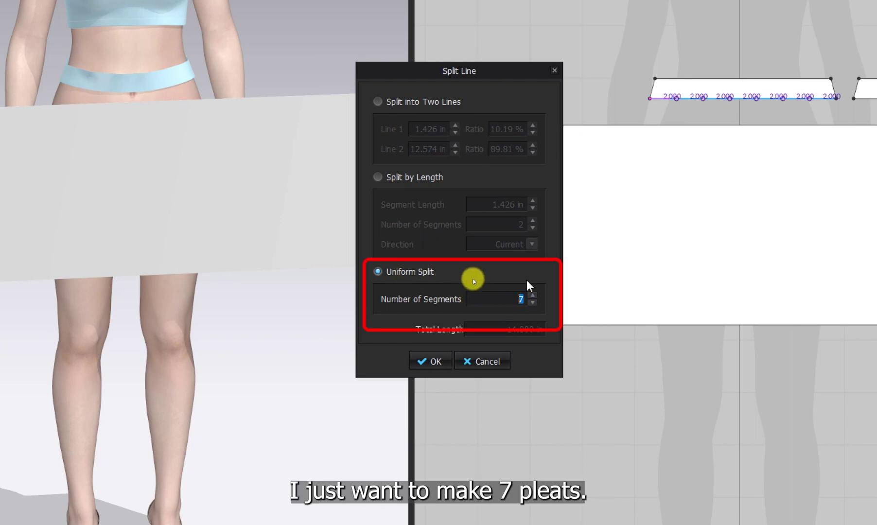
left_click(436, 361)
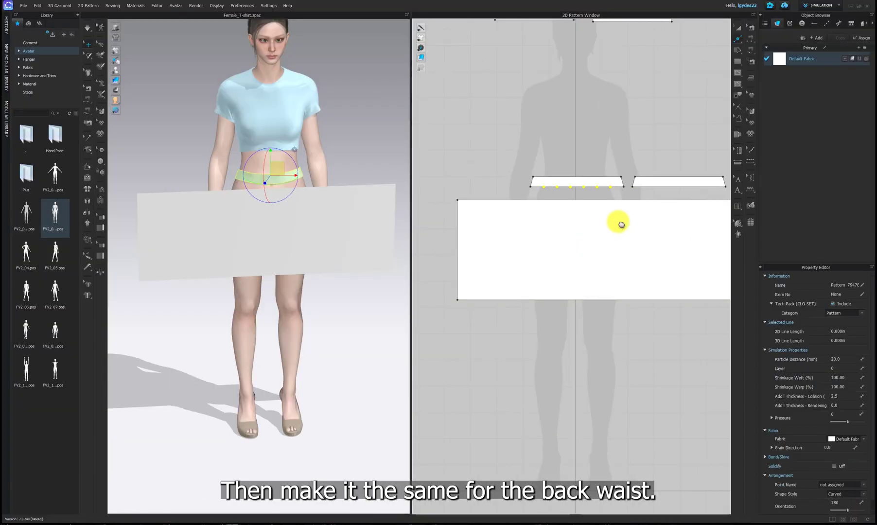
Split the back waistband's lower edge uniformly into 7 segments
right_click(599, 189)
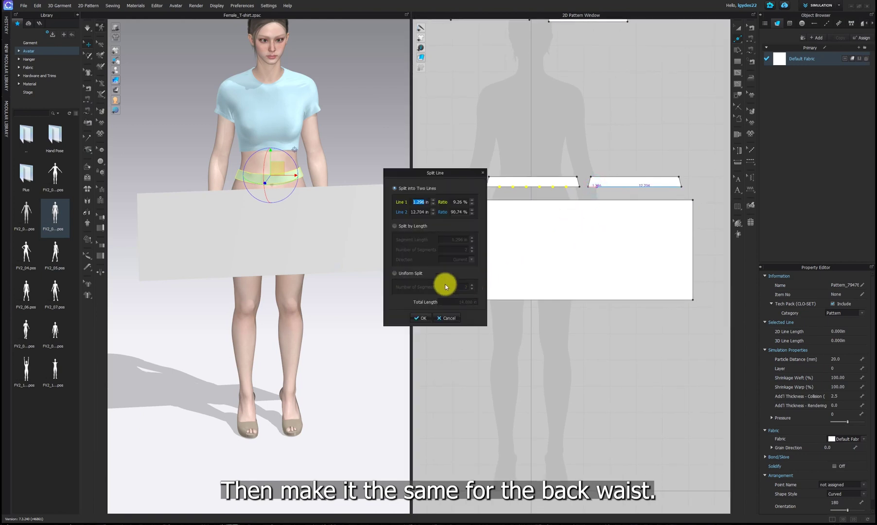
left_click(411, 273)
left_click(458, 285)
left_click(472, 285)
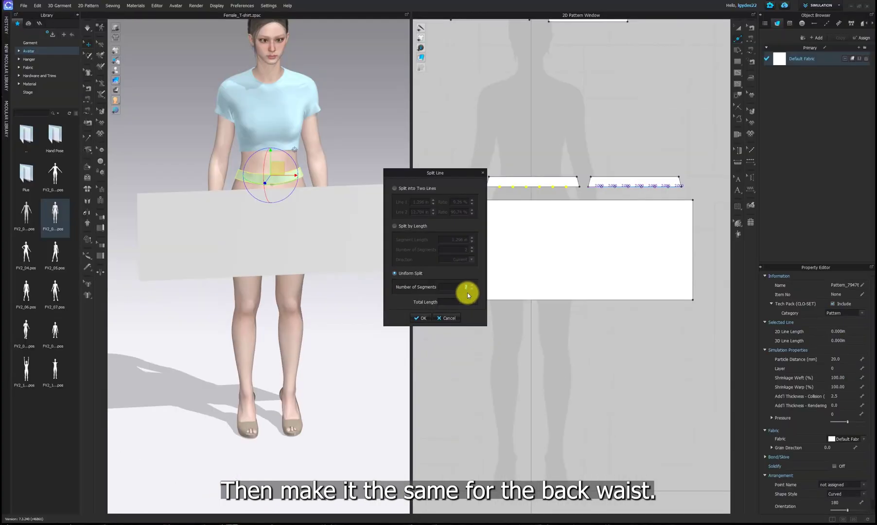
left_click(421, 318)
scroll(503, 294, "down", 2)
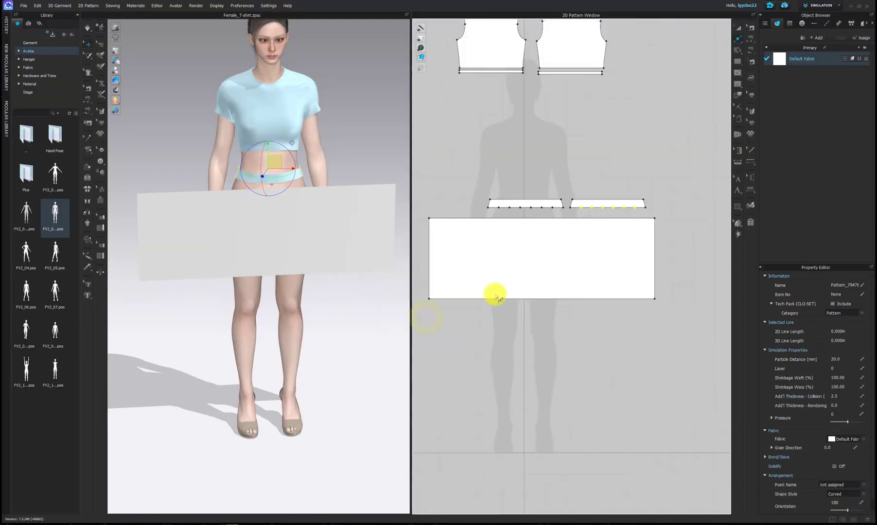
Check the length of the first segment on the front waistband's lower edge with Edit Pattern
left_click_drag(743, 38, 761, 39)
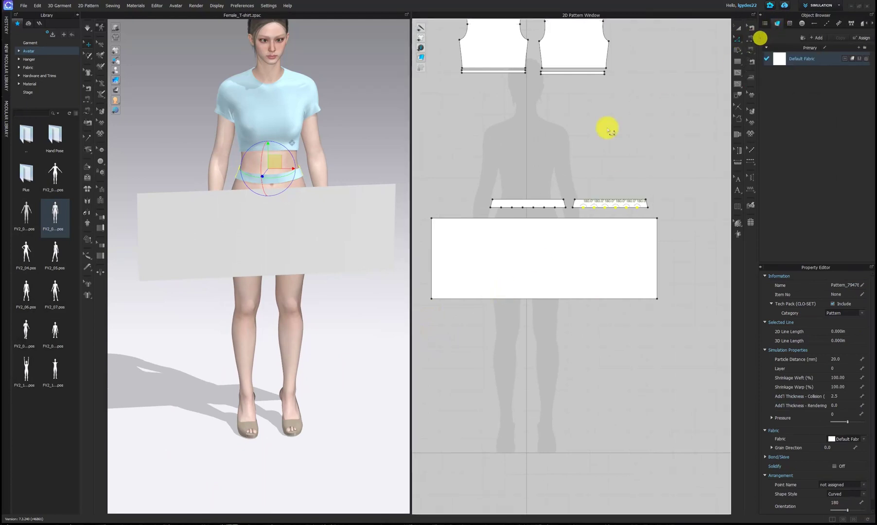
scroll(562, 148, "up", 3)
scroll(562, 147, "up", 5)
left_click(518, 165)
left_click(517, 165)
left_click(523, 166)
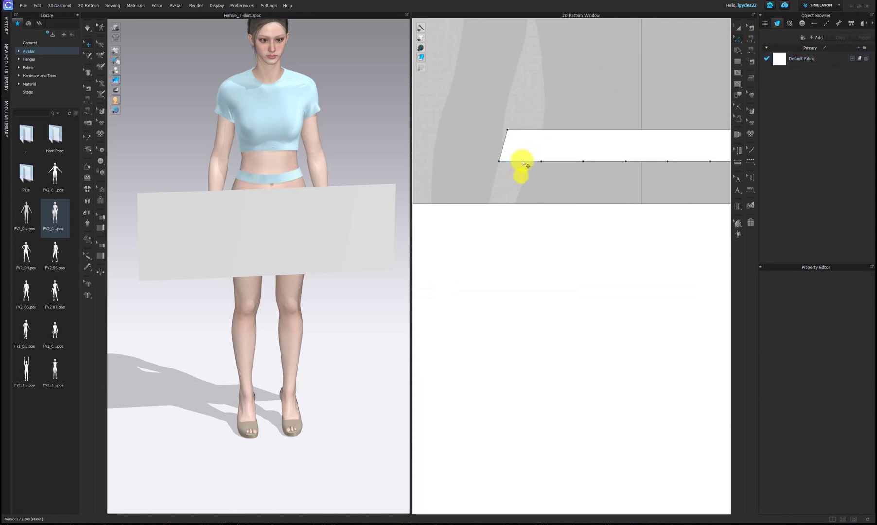
left_click(523, 167)
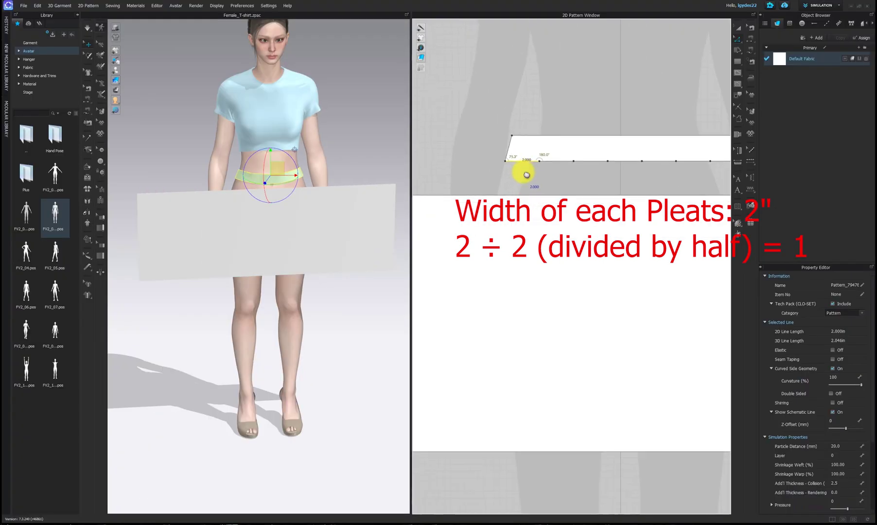
Enlarge the 2D pattern view and split the skirt rectangle's upper edge uniformly into 42 segments
left_click_drag(418, 187, 316, 186)
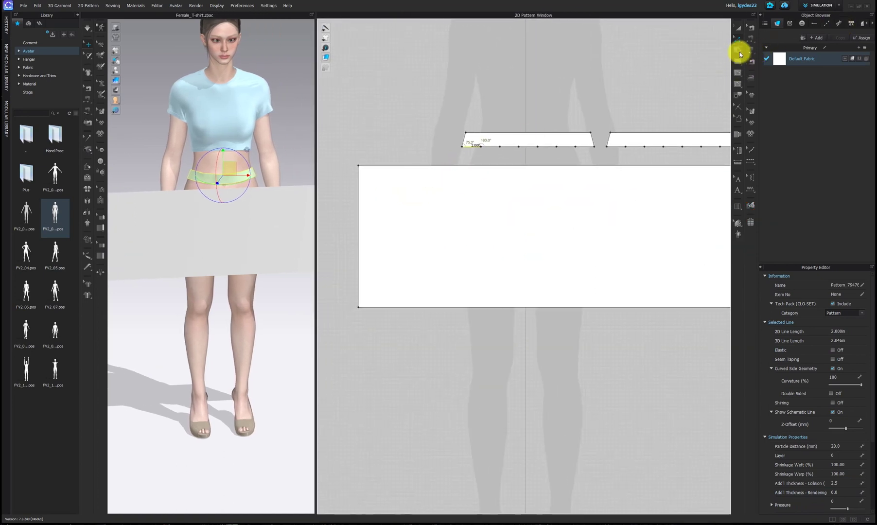
left_click(739, 40)
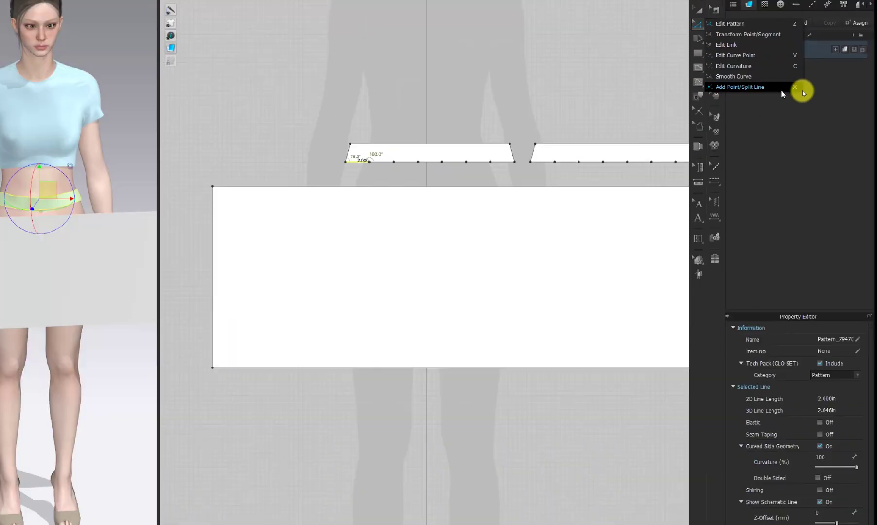
left_click(802, 91)
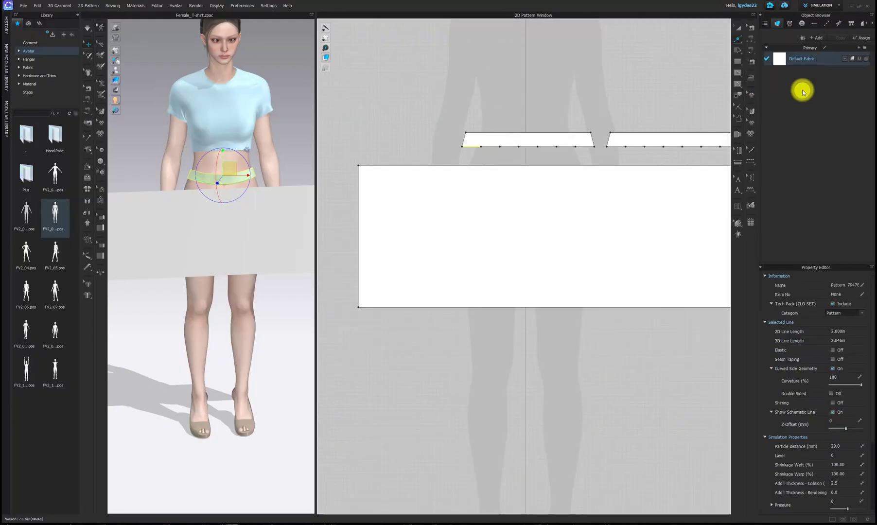
scroll(92, 264, "down", 2)
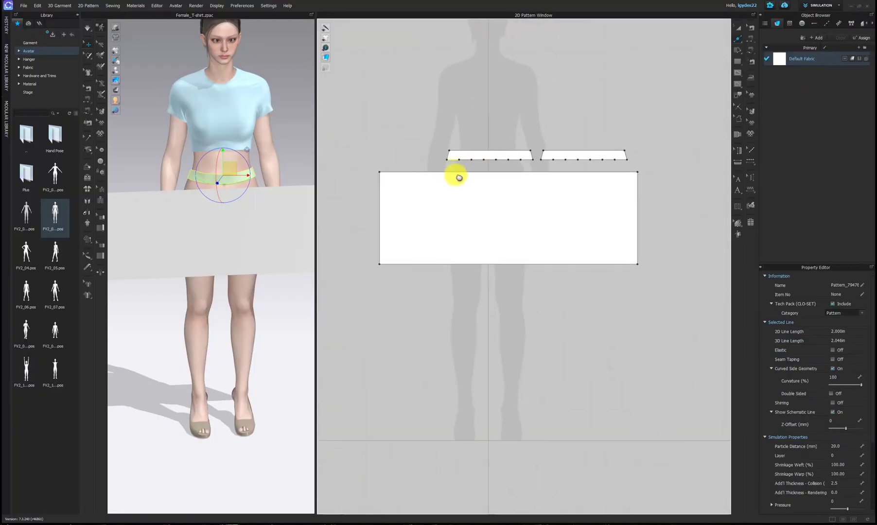
right_click(394, 171)
left_click(409, 273)
left_click_drag(437, 172, 284, 153)
double_click(301, 266)
type("4")
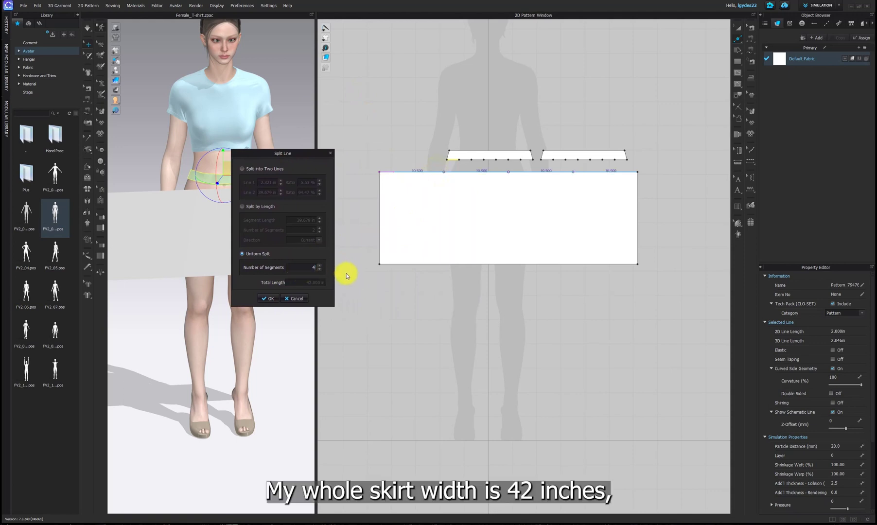
type("1")
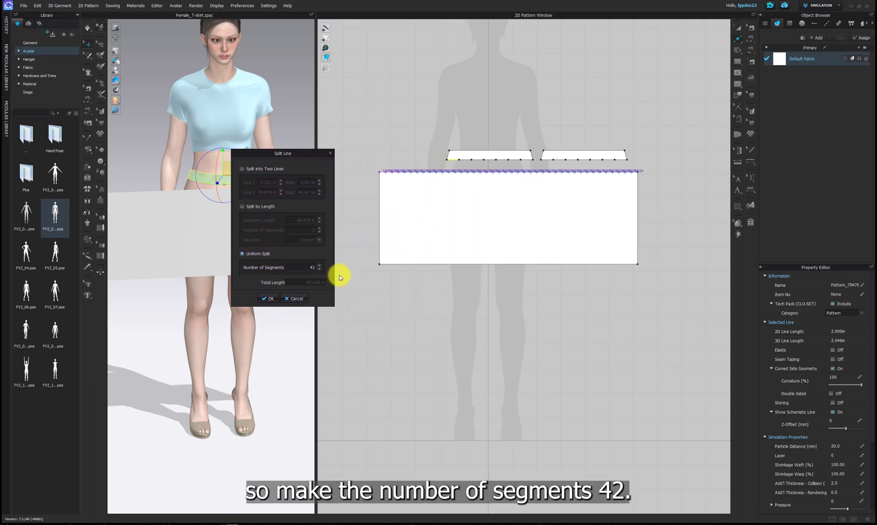
key("BackSpace")
type("2")
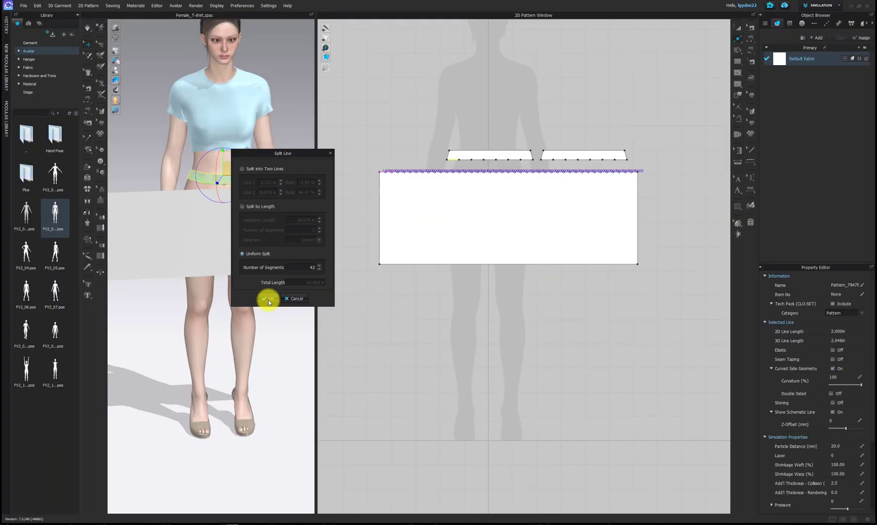
left_click(194, 376)
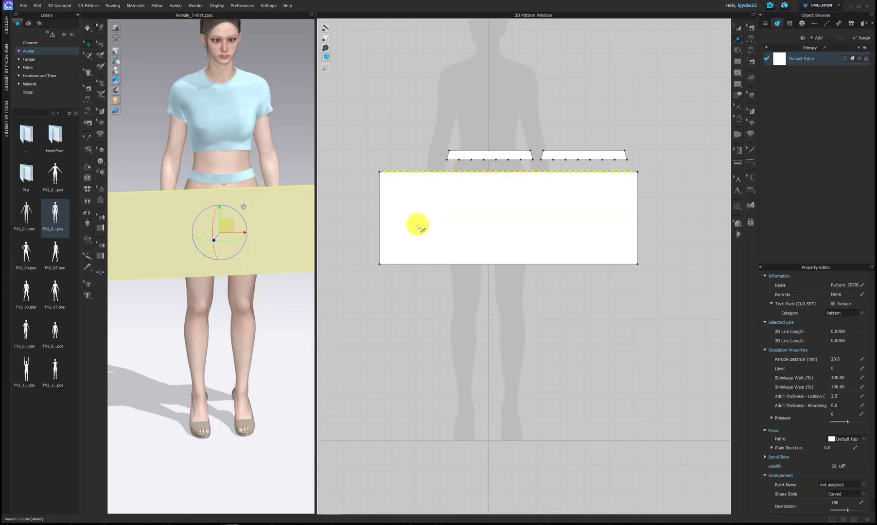
Distribute 41 internal lines between the skirt panel's two side edges, with an offset of 1 in and 1 in to the segment edge
left_click(740, 41)
left_click(751, 40)
left_click(673, 94)
left_click(620, 160)
middle_click_drag(619, 161, 637, 137)
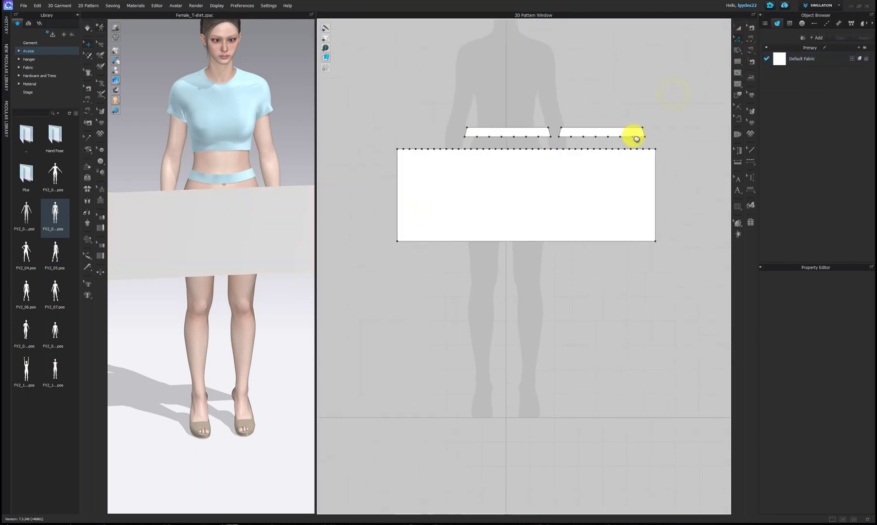
middle_click_drag(654, 180, 653, 197)
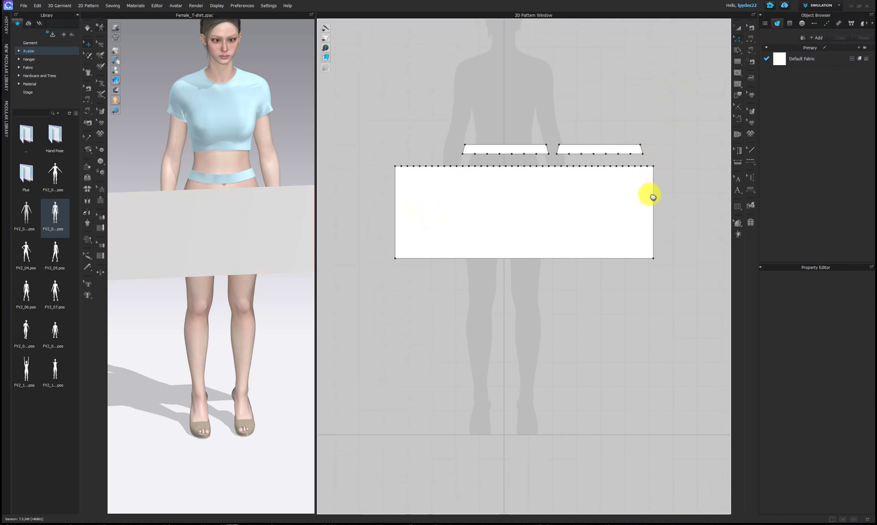
left_click(396, 205)
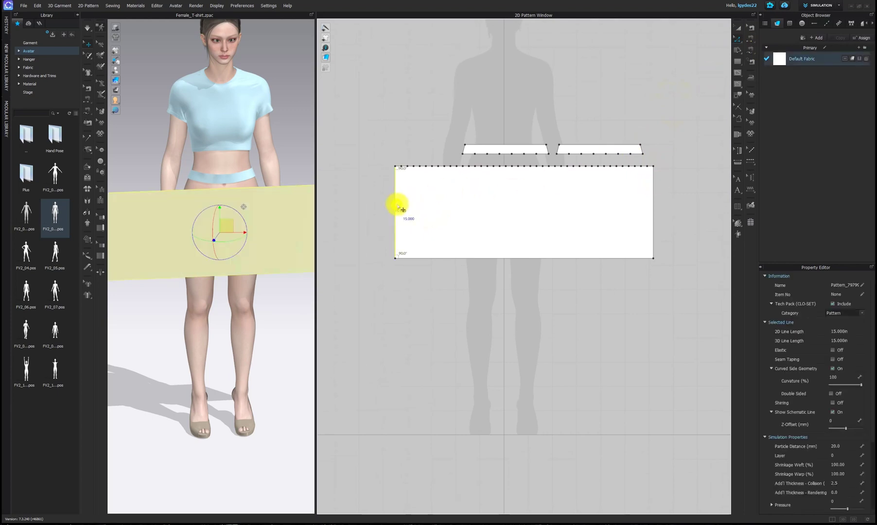
left_click(654, 214, "shift")
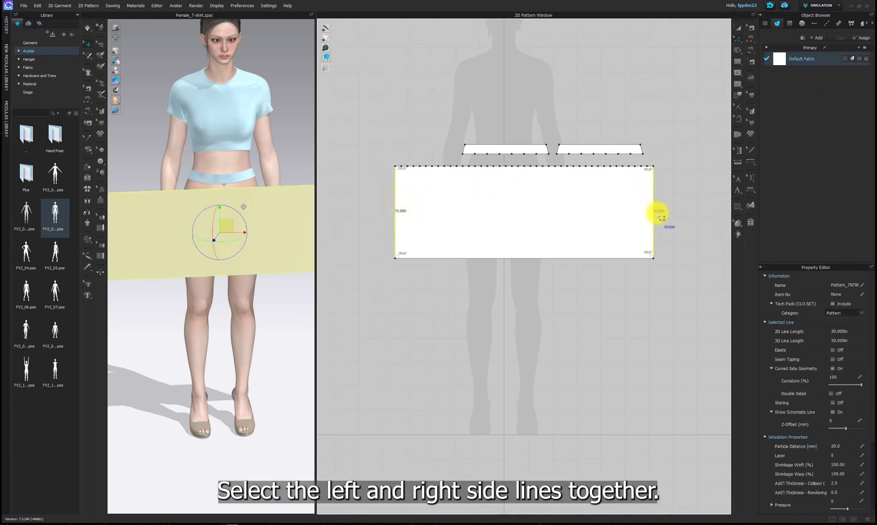
right_click(656, 212)
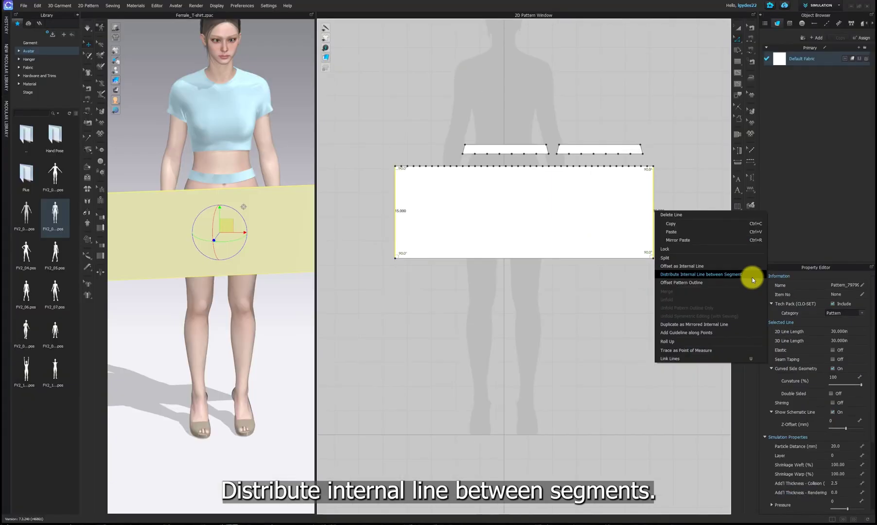
left_click(752, 278)
left_click_drag(440, 194, 307, 168)
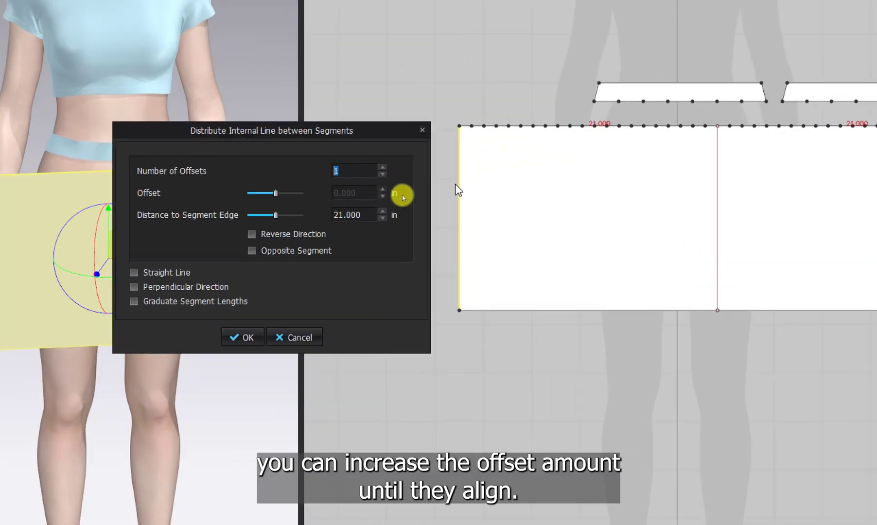
left_click(383, 167)
left_click(382, 167)
left_click(382, 167)
left_click(382, 167)
left_click(382, 167)
left_click(383, 167)
left_click(382, 167)
left_click(383, 168)
left_click(383, 167)
left_click(383, 167)
left_click(383, 168)
left_click(383, 167)
left_click(383, 167)
left_click(383, 168)
left_click(381, 168)
left_click(381, 168)
left_click(384, 167)
left_click(383, 167)
left_click(384, 167)
left_click(384, 167)
left_click(384, 167)
left_click(385, 167)
double_click(383, 167)
left_click(382, 167)
double_click(382, 167)
left_click(382, 167)
double_click(383, 168)
double_click(383, 167)
left_click(383, 167)
double_click(383, 168)
left_click(383, 168)
double_click(383, 167)
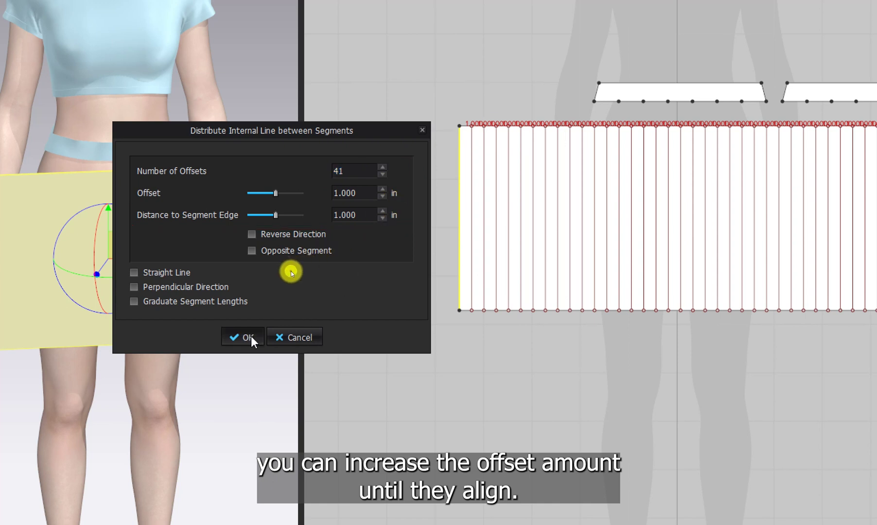
left_click(243, 336)
left_click(545, 342)
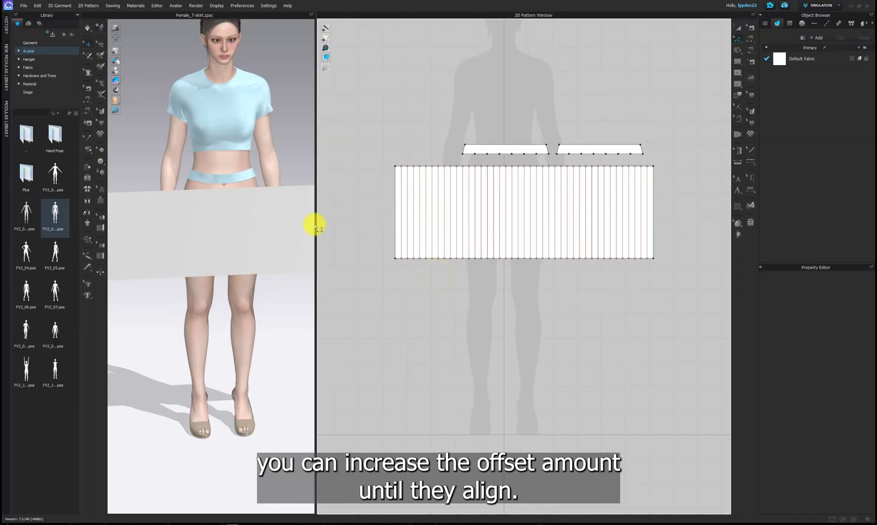
Select the whole skirt panel with all its internal lines and set its particle distance to 10 mm
scroll(265, 219, "up", 1)
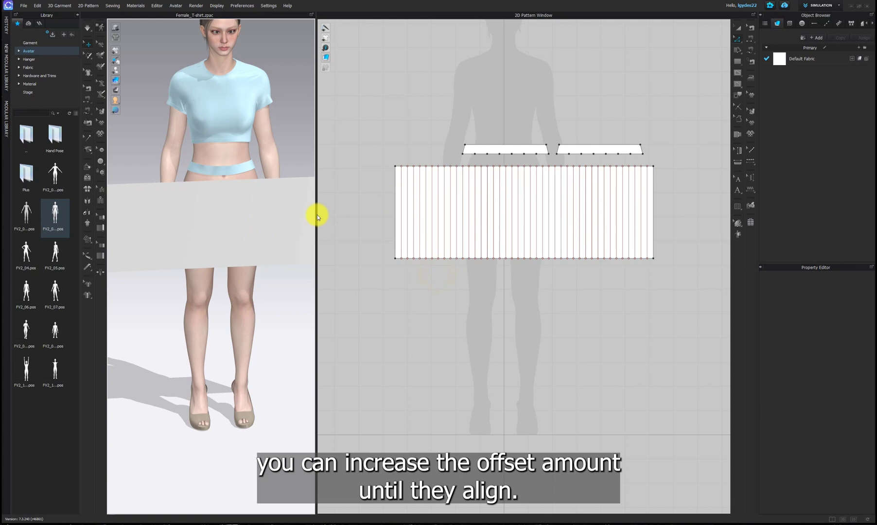
left_click_drag(370, 164, 693, 271)
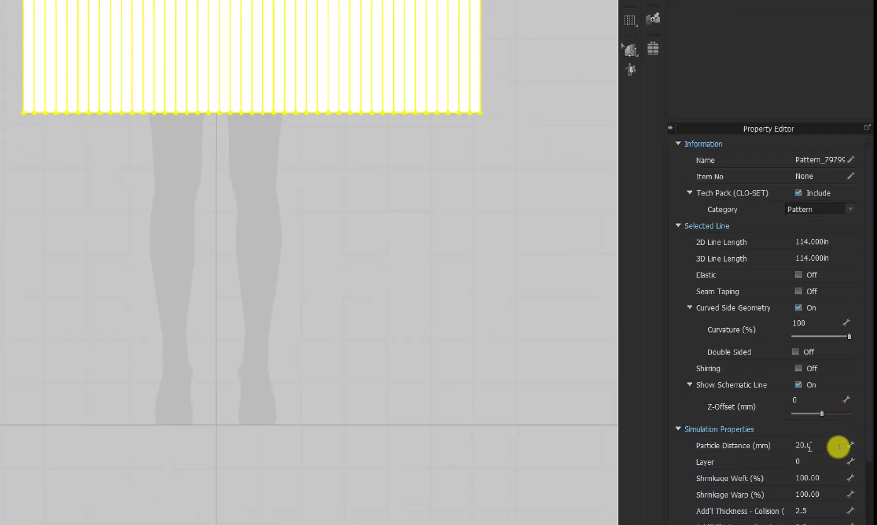
double_click(810, 446)
type("10")
key("Return")
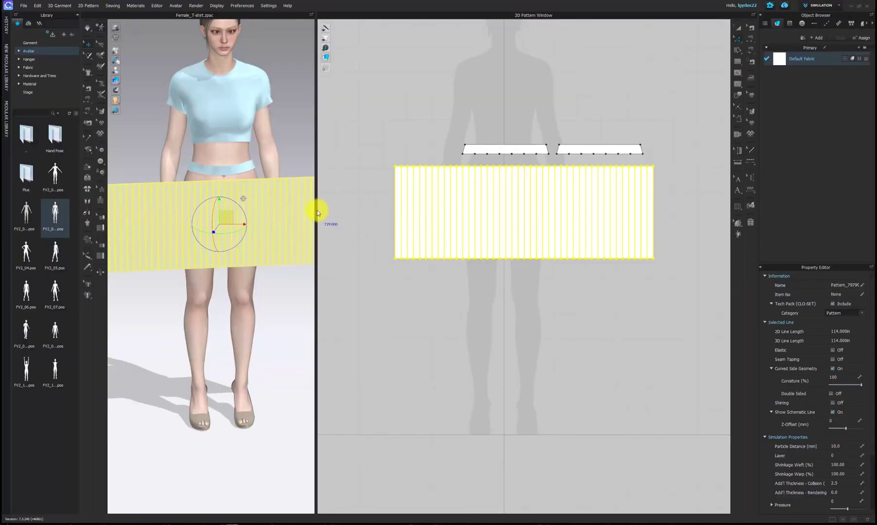
Widen the 3D view and strengthen the skirt panel in front of the avatar
left_click_drag(316, 211, 544, 243)
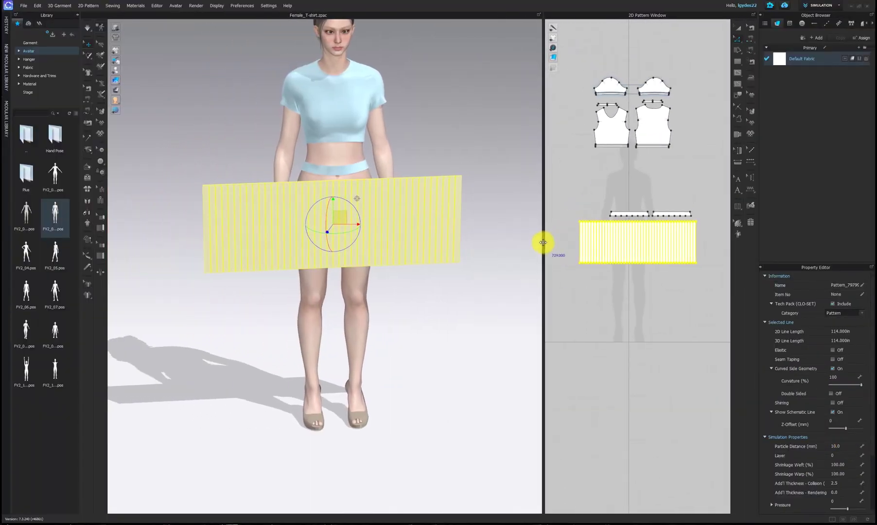
middle_click_drag(487, 234, 473, 279)
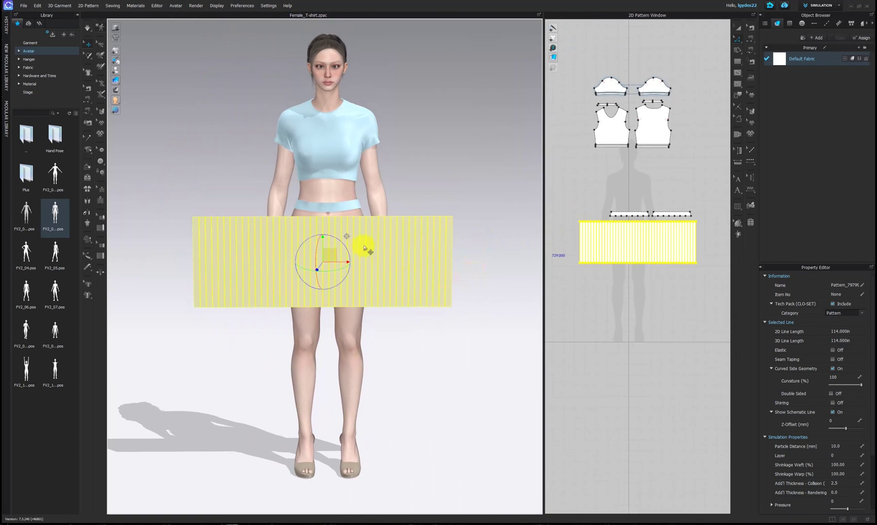
right_click(364, 247)
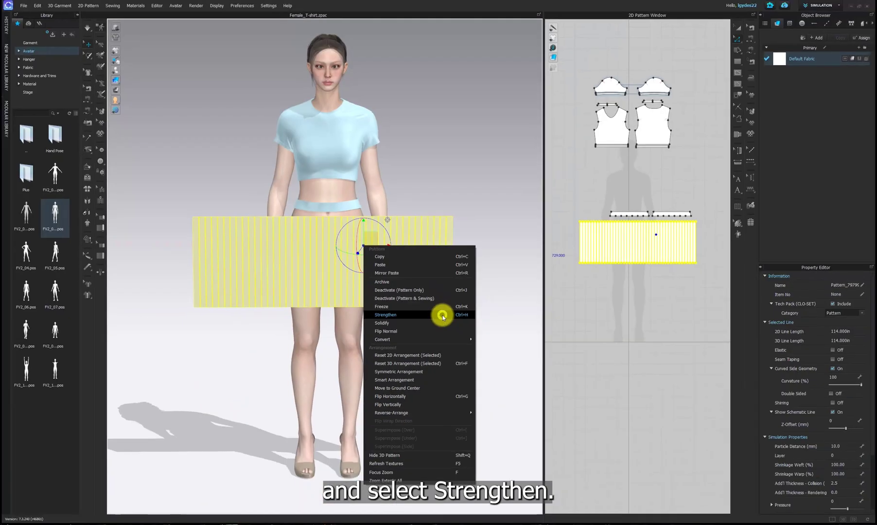
left_click(443, 316)
Sew the front waistband's full lower edge to the skirt panel's full upper edge with Pleats Sewing
left_click_drag(545, 237, 313, 280)
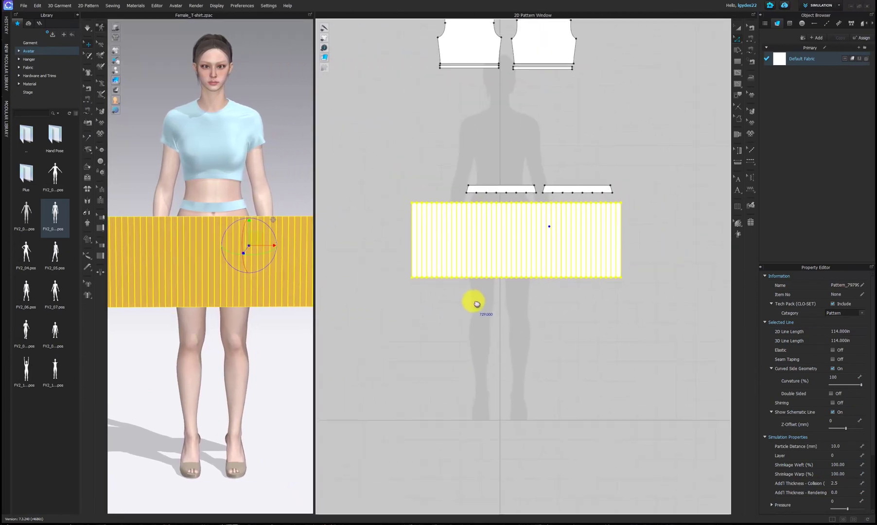
scroll(488, 300, "up", 5)
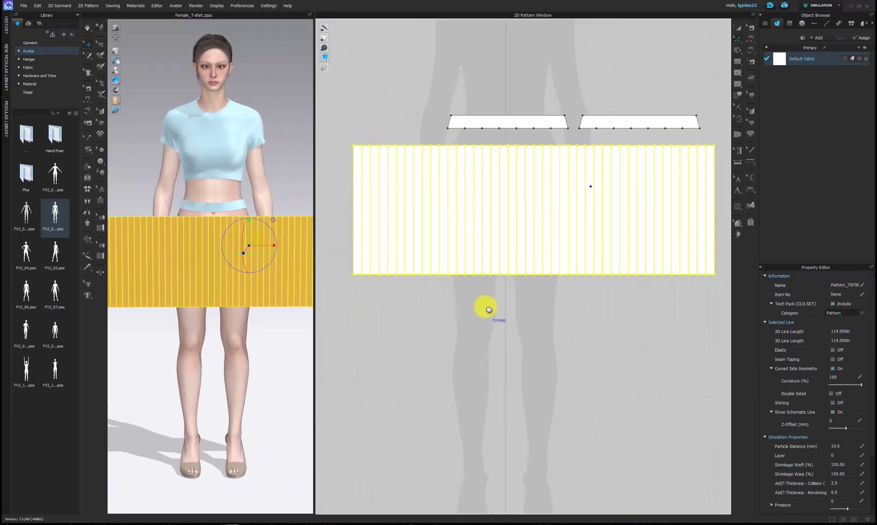
scroll(544, 297, "down", 2)
left_click(739, 206)
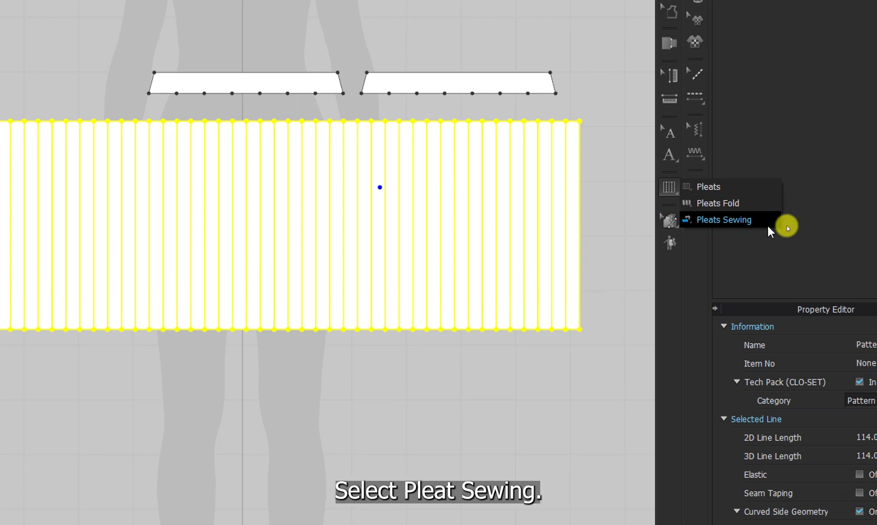
left_click(769, 226)
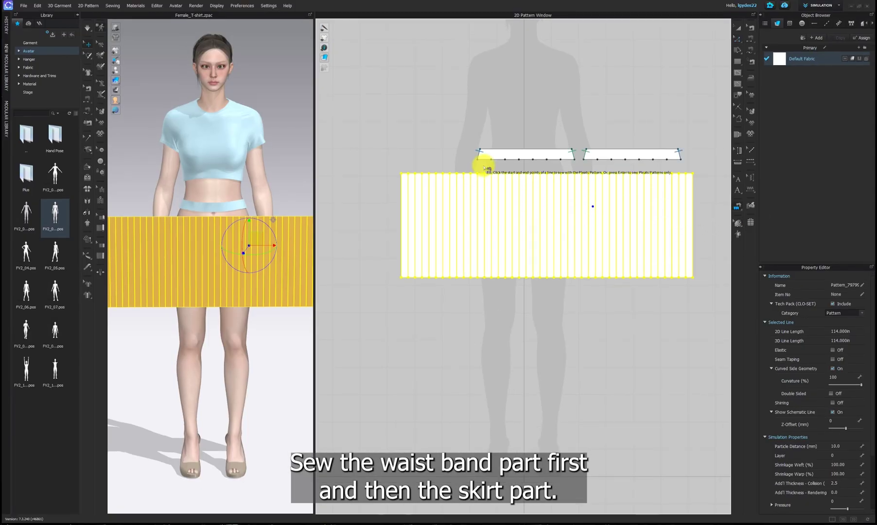
left_click(477, 159)
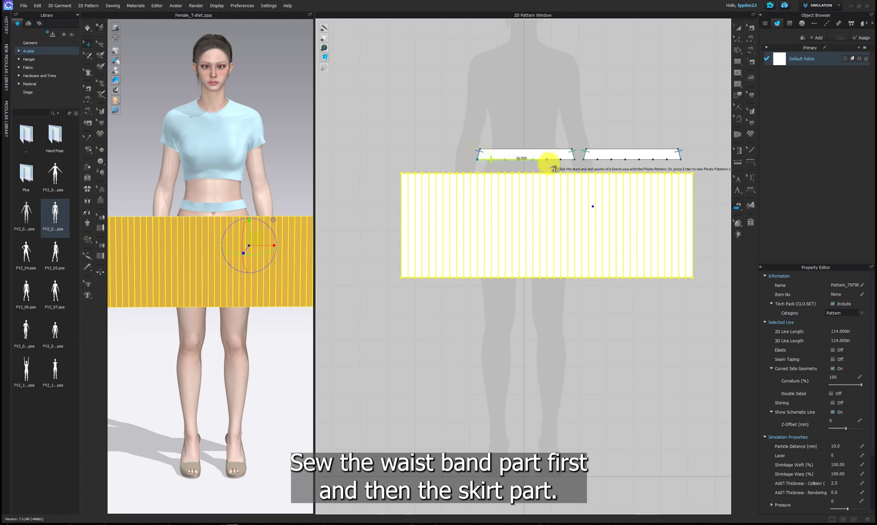
left_click(574, 160)
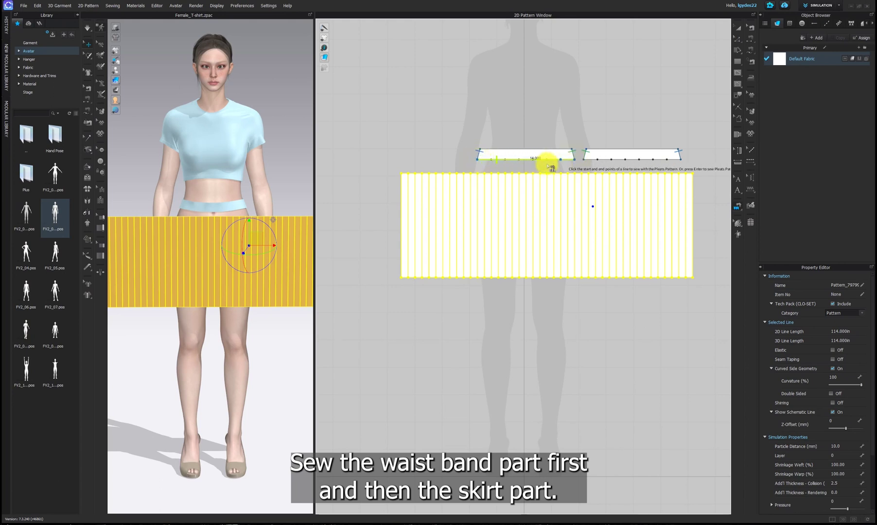
left_click(402, 174)
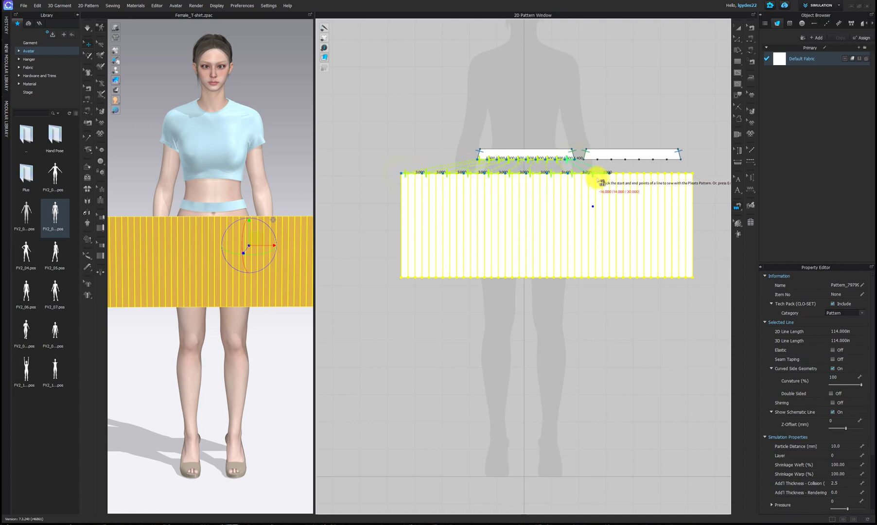
left_click(692, 174)
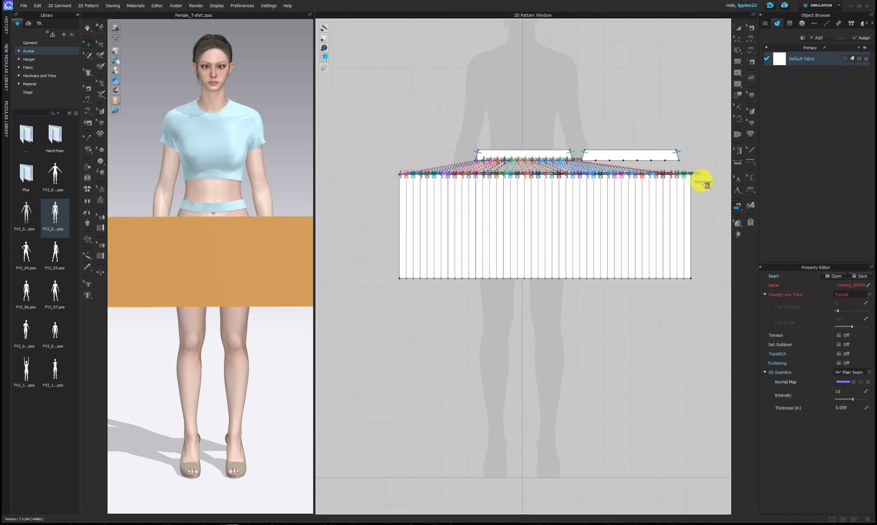
left_click(739, 27)
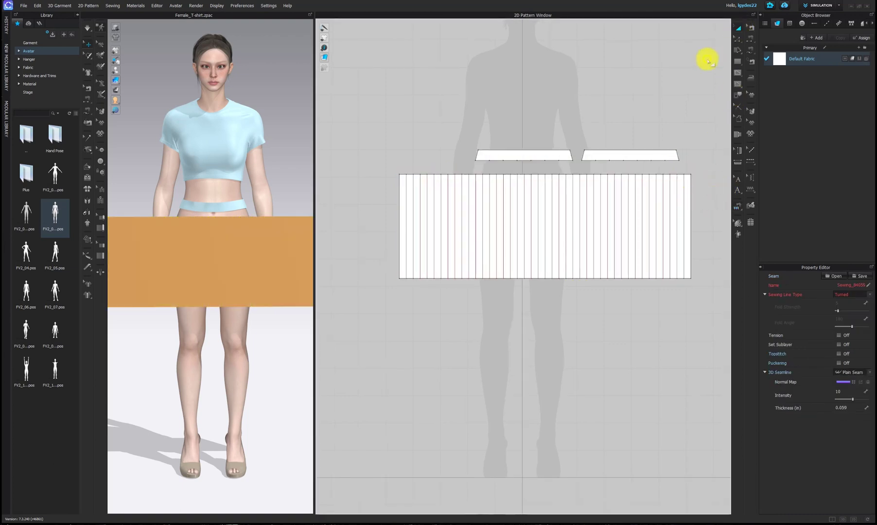
left_click(708, 60)
Fold the whole skirt panel with Pleats Fold, using Knife Pleats with 3 internal lines per pleat and a 0 - 360 fold angle
left_click(738, 208)
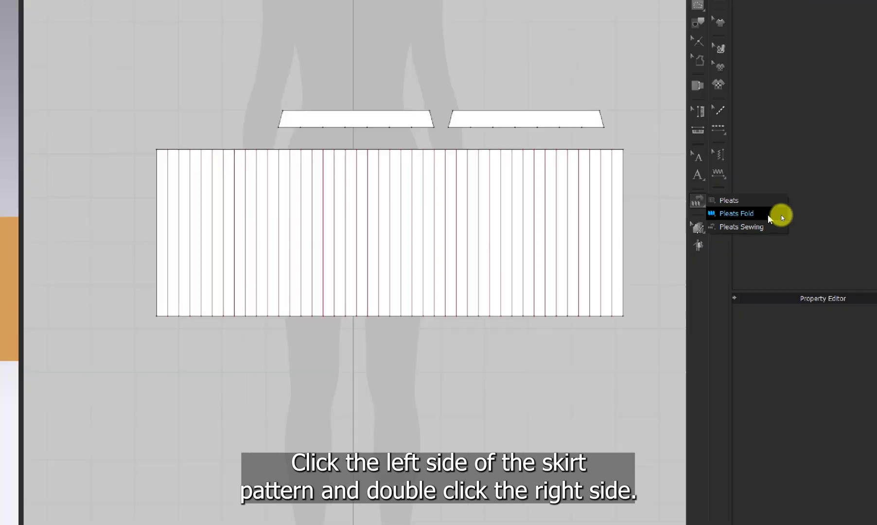
left_click(781, 216)
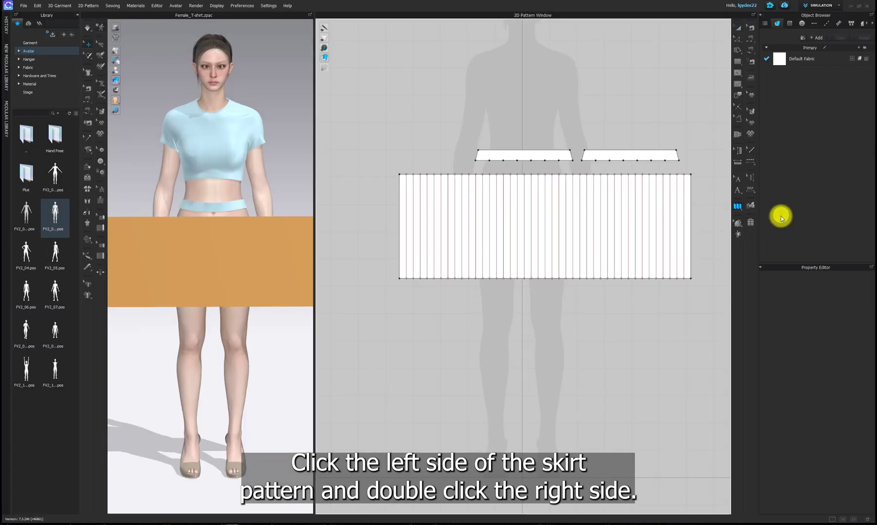
left_click(388, 221)
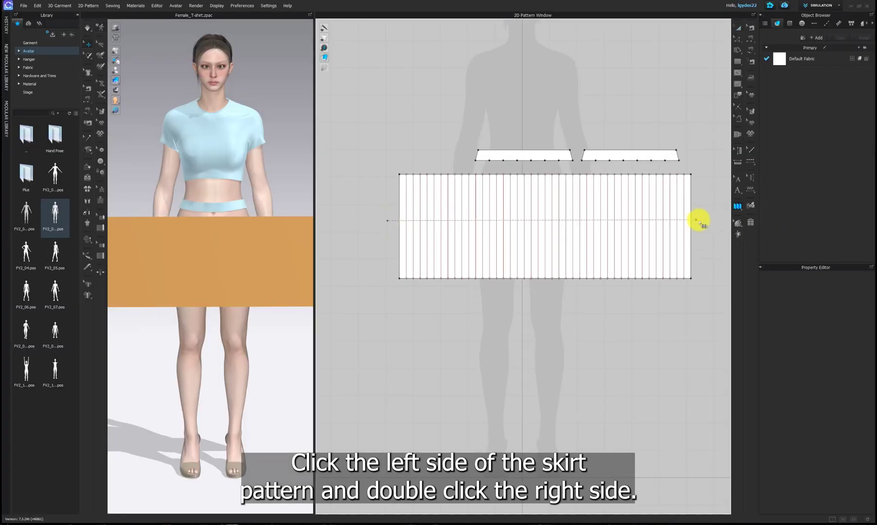
double_click(703, 222)
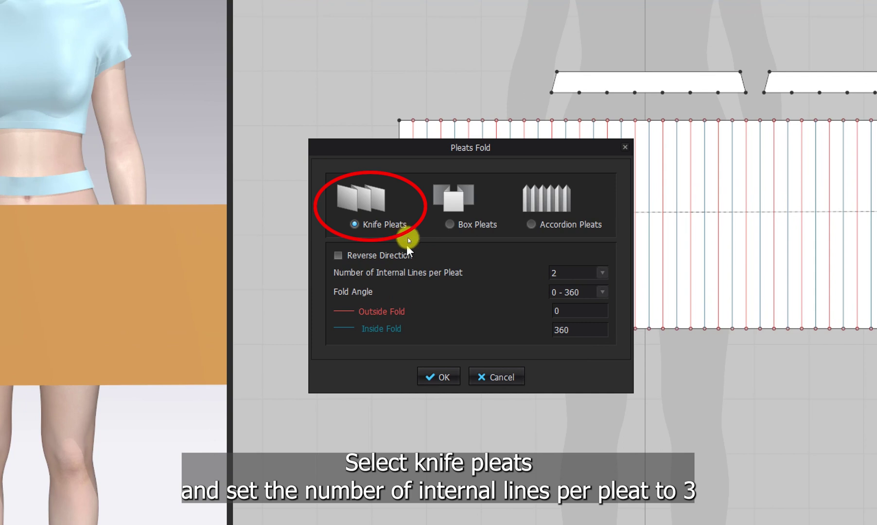
left_click(601, 272)
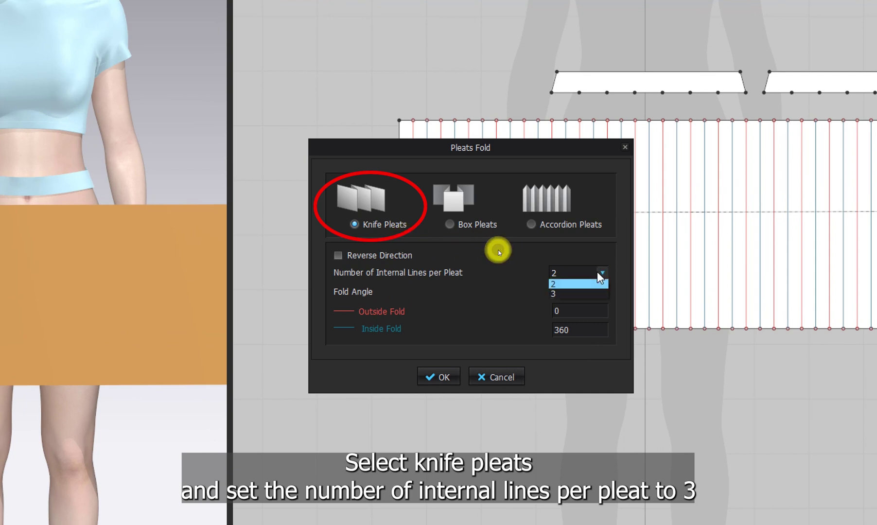
left_click(583, 293)
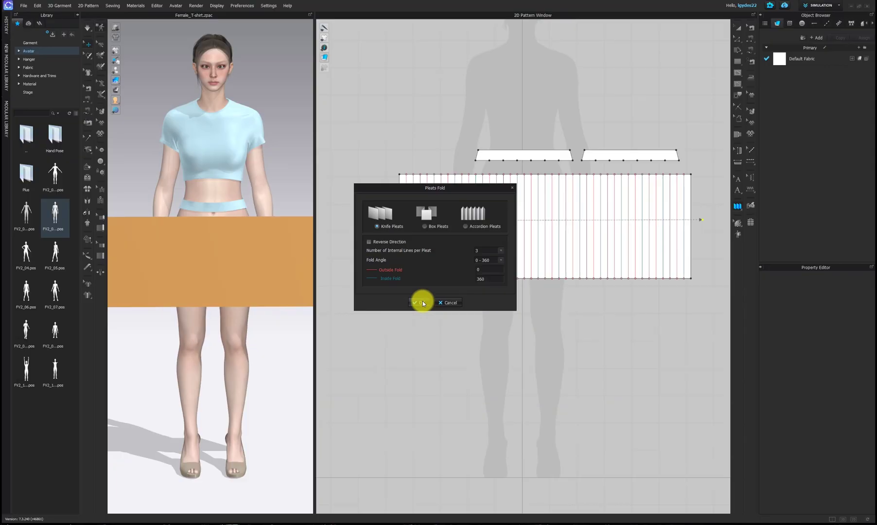
left_click(423, 302)
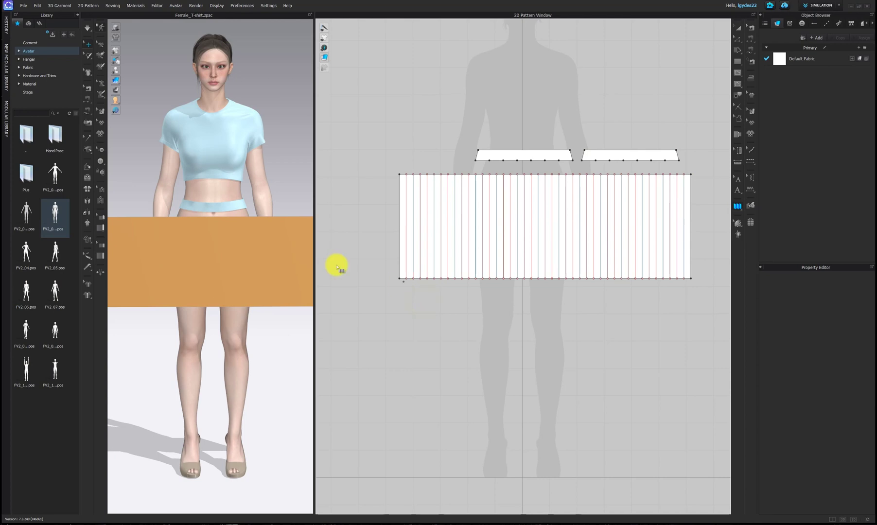
Enlarge the 3D view and display the skirt's internal lines and seamlines on the avatar
left_click_drag(314, 227, 507, 225)
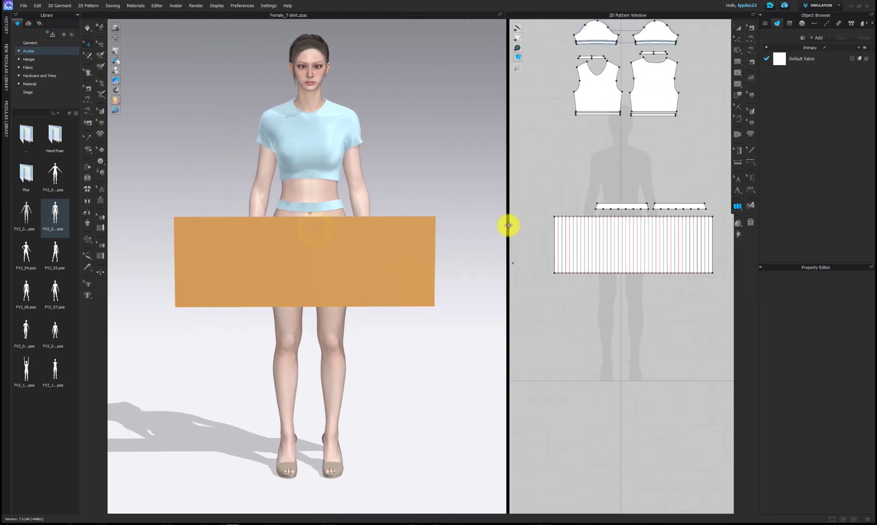
mouse_move(115, 50)
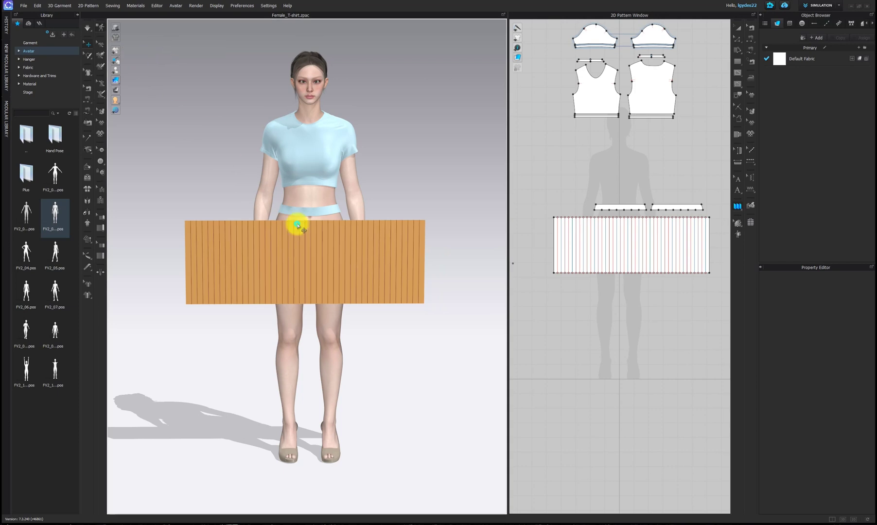
right_click_drag(298, 221, 307, 237)
left_click(311, 241)
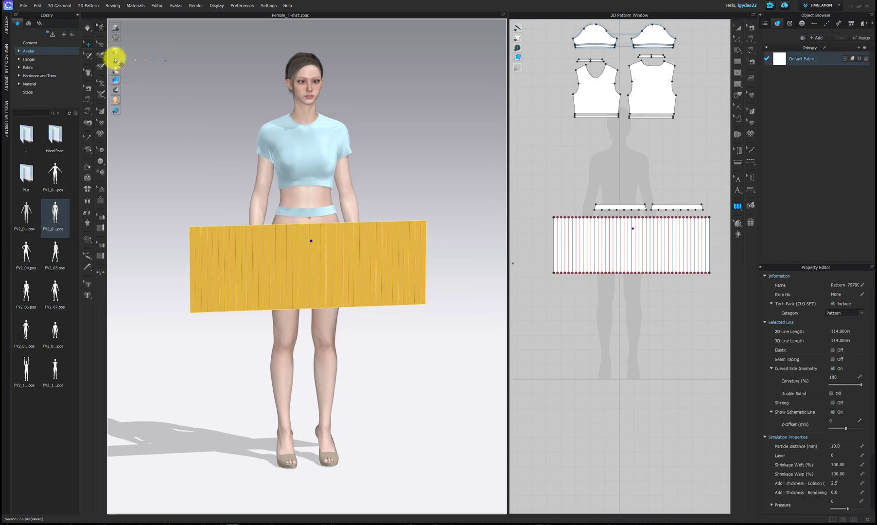
left_click(185, 50)
right_click_drag(290, 231, 295, 255)
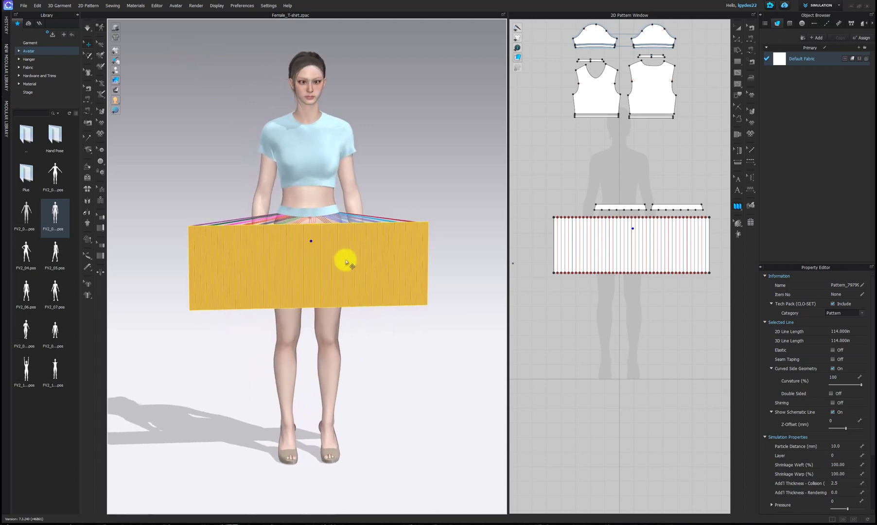
Apply the pose with the arms spread away from the body using Pose Only (Maintain Avatar Size), and simulate the garment
double_click(25, 214)
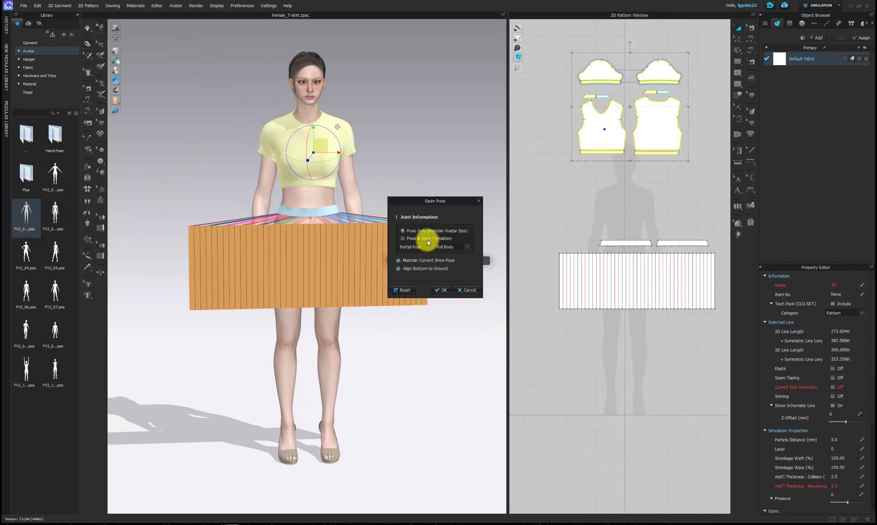
left_click(440, 290)
key("space")
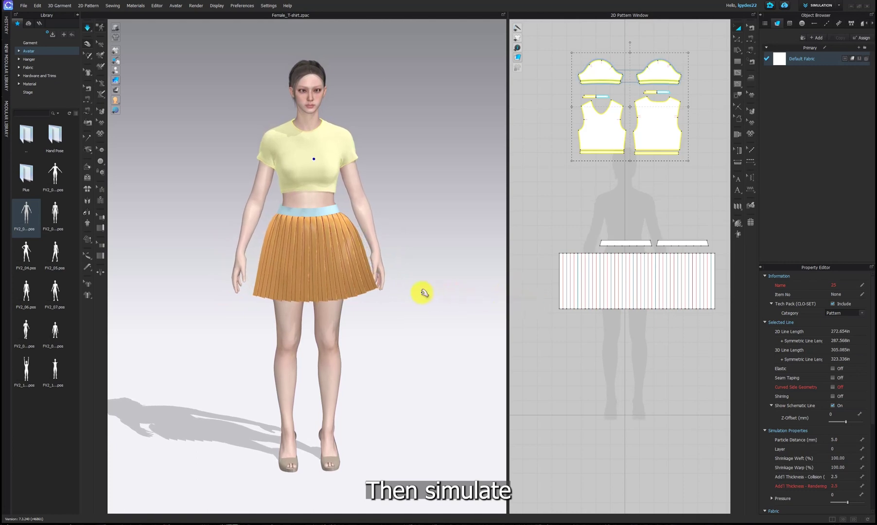
left_click(89, 28)
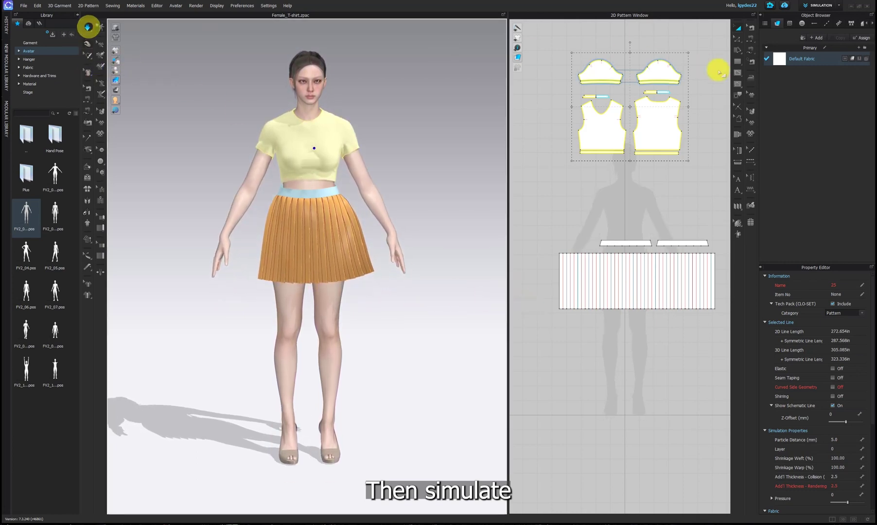
Activate the T-shirt patterns, clear the selection, let the garment settle on the avatar, and stop the simulation
right_click(609, 121)
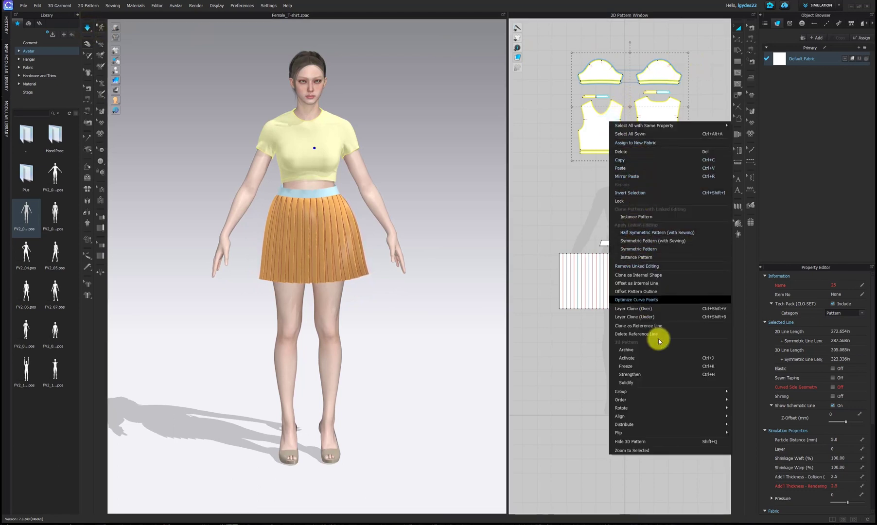
left_click(563, 395)
right_click_drag(384, 303, 341, 253)
left_click(342, 253)
left_click(366, 287)
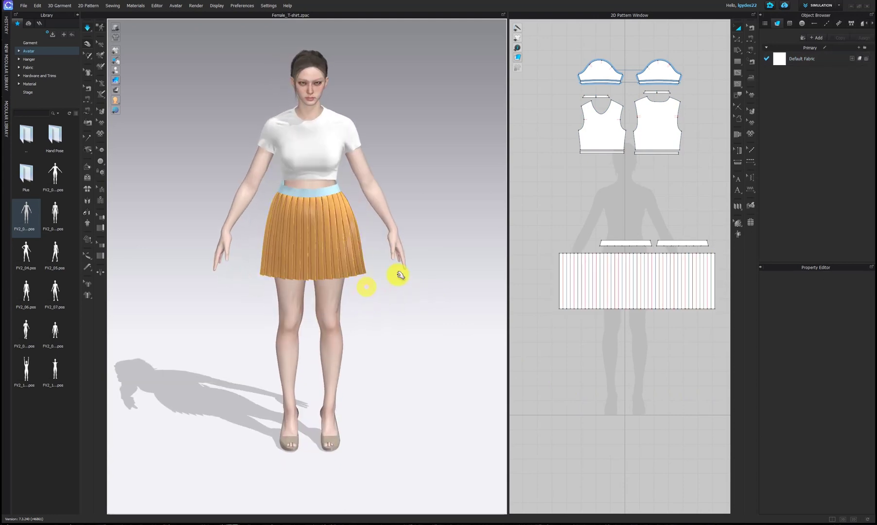
left_click(87, 28)
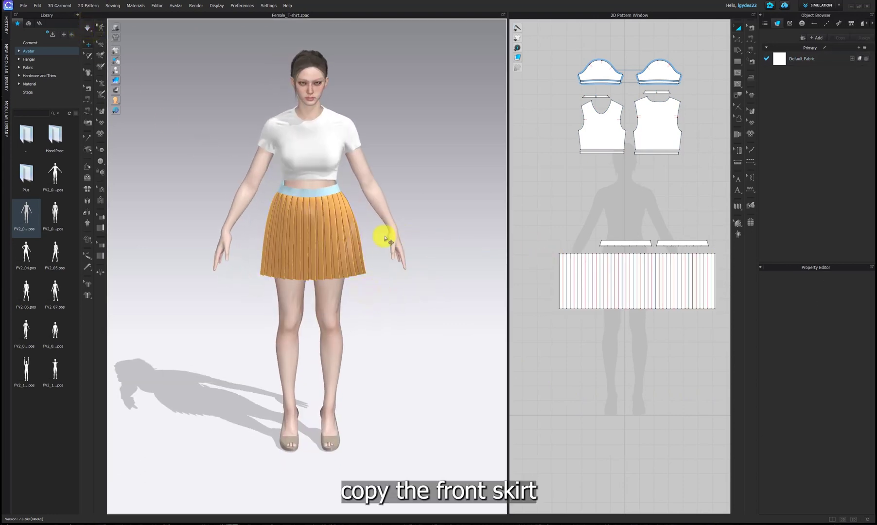
Copy the front skirt panel and paste the copy behind the avatar
scroll(340, 235, "down", 2)
left_click(329, 234)
right_click_drag(330, 233, 290, 229)
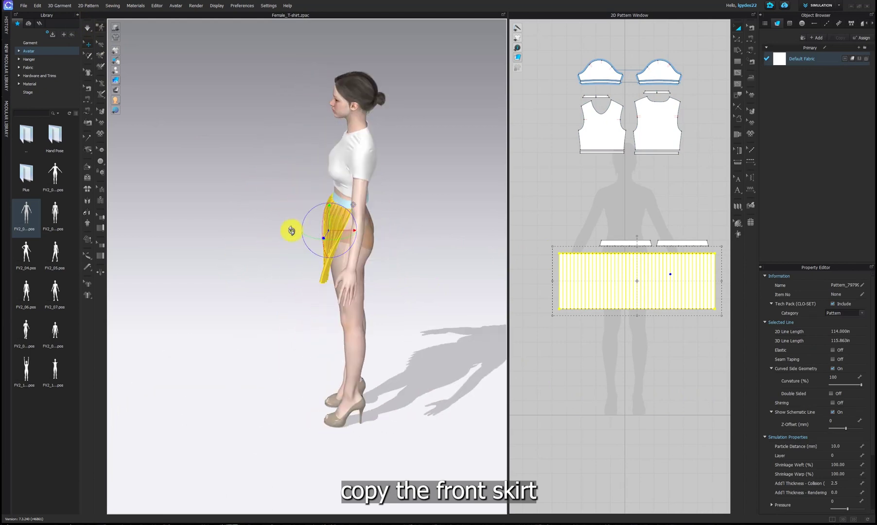
key("ctrl+c")
key("ctrl+v")
left_click(389, 245)
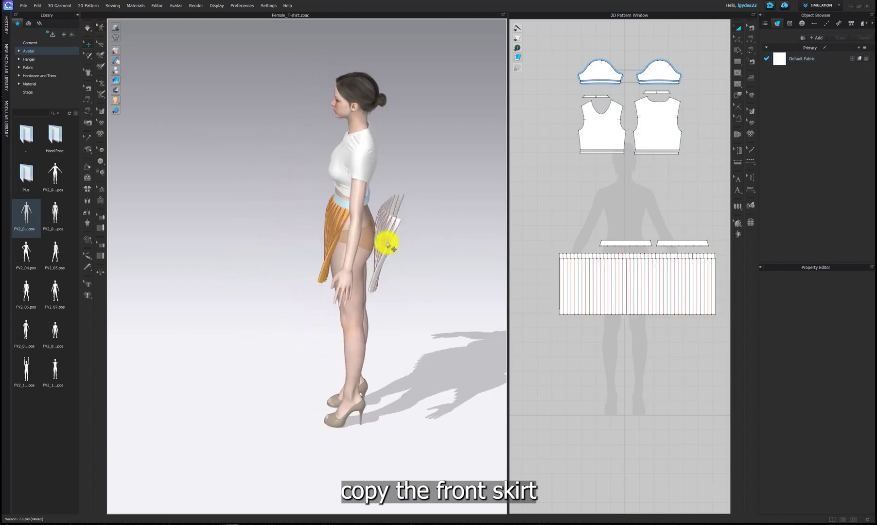
Display the avatar's arrangement points and wrap the copied skirt panel around the center back of the lower body
right_click_drag(371, 212, 327, 198)
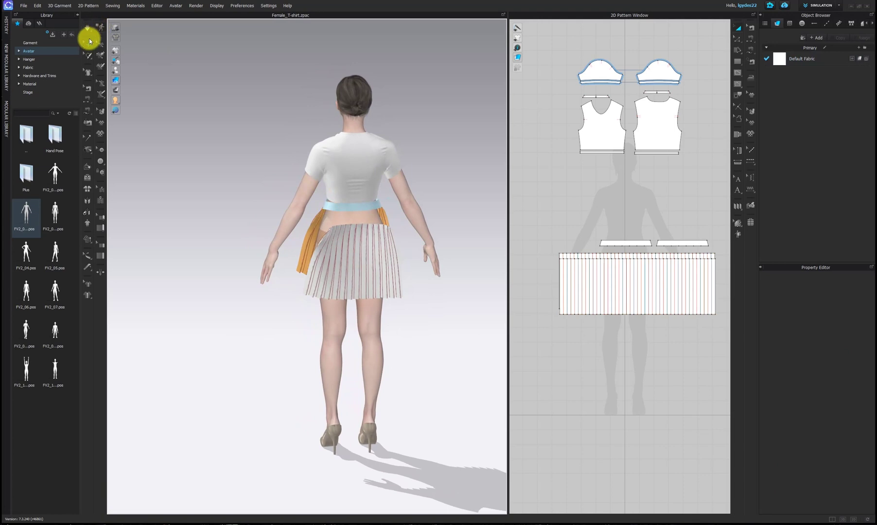
left_click(134, 72)
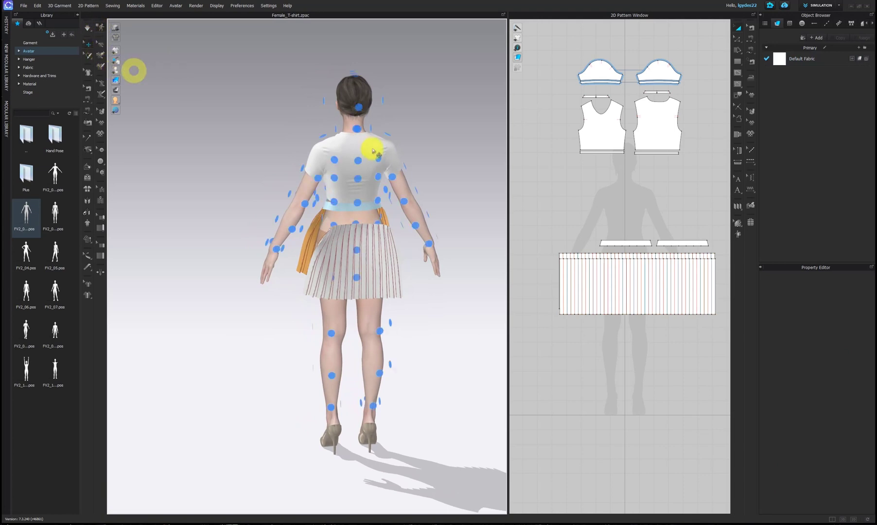
scroll(341, 166, "up", 3)
left_click(321, 228)
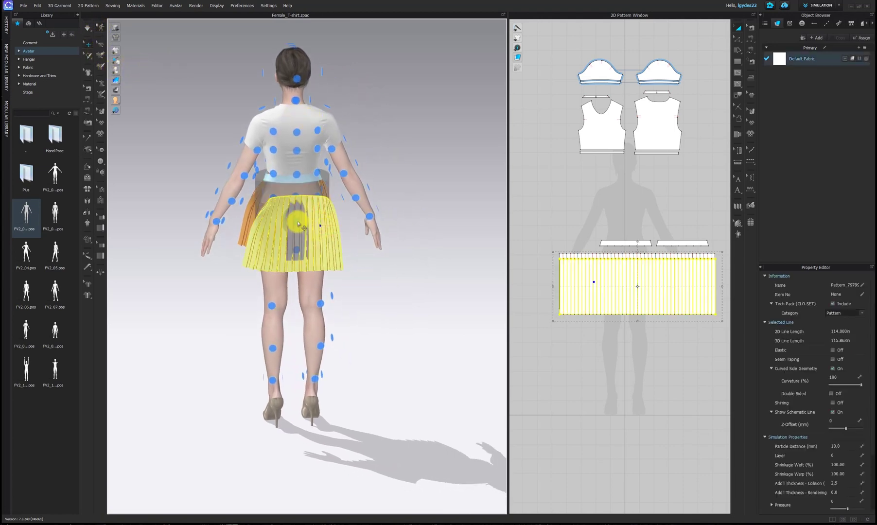
left_click(306, 228)
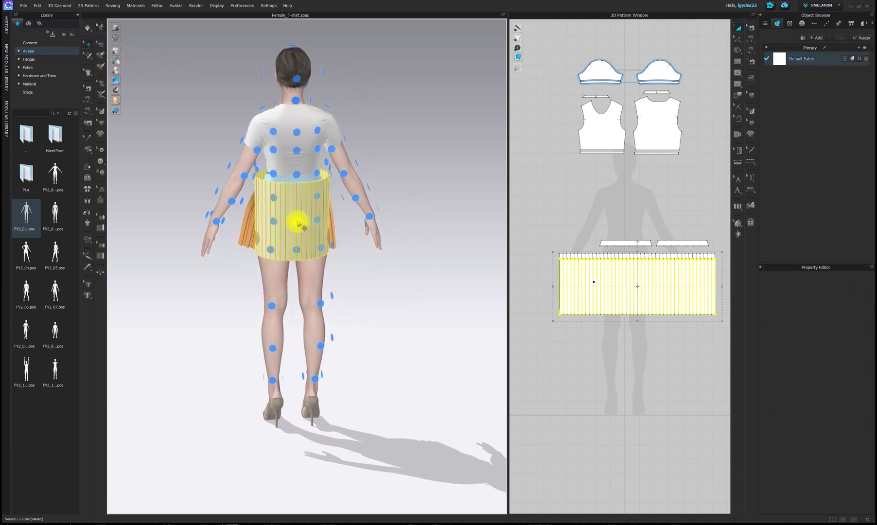
Move the copied skirt panel backward away from the avatar and set its arrangement Shape Style to Flat
right_click_drag(319, 235, 415, 247)
left_click(323, 231)
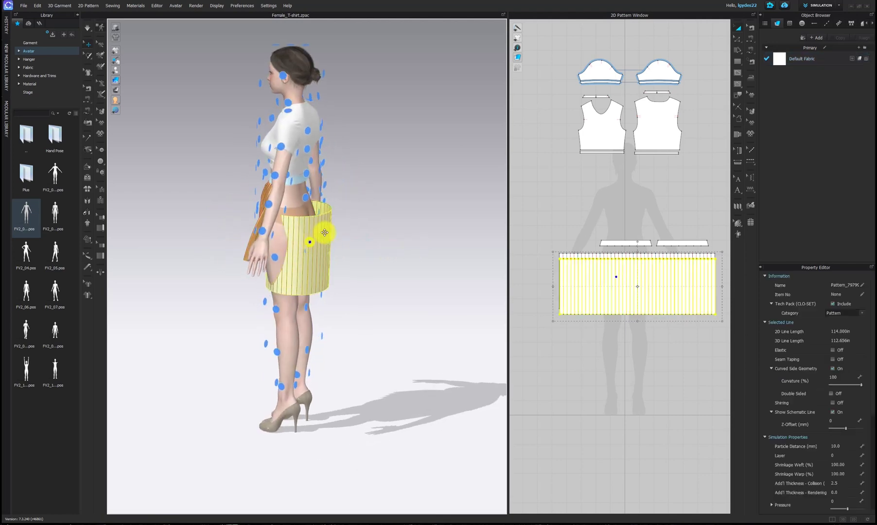
left_click(430, 240)
left_click(346, 225)
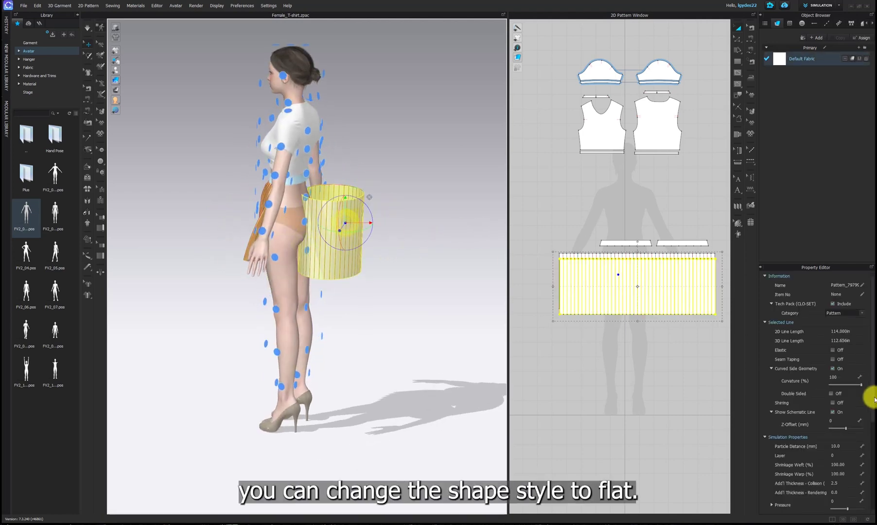
scroll(847, 432, "down", 1)
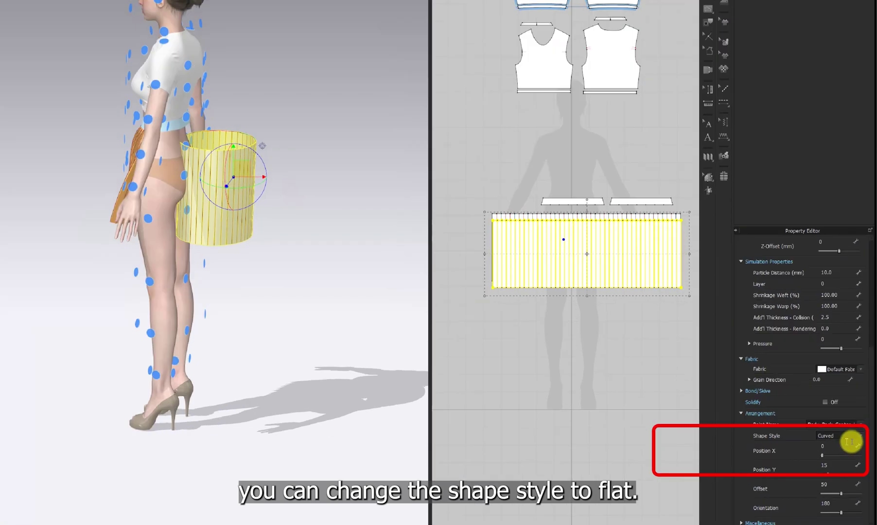
left_click(863, 436)
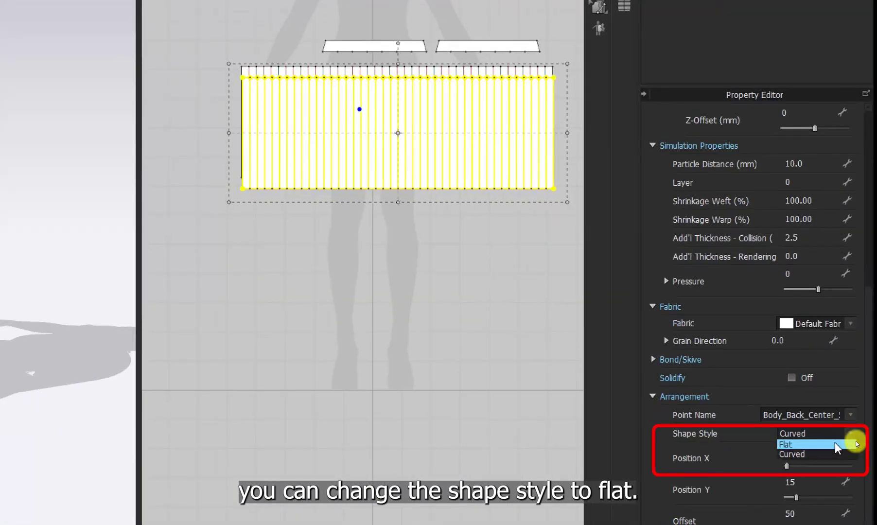
left_click(835, 443)
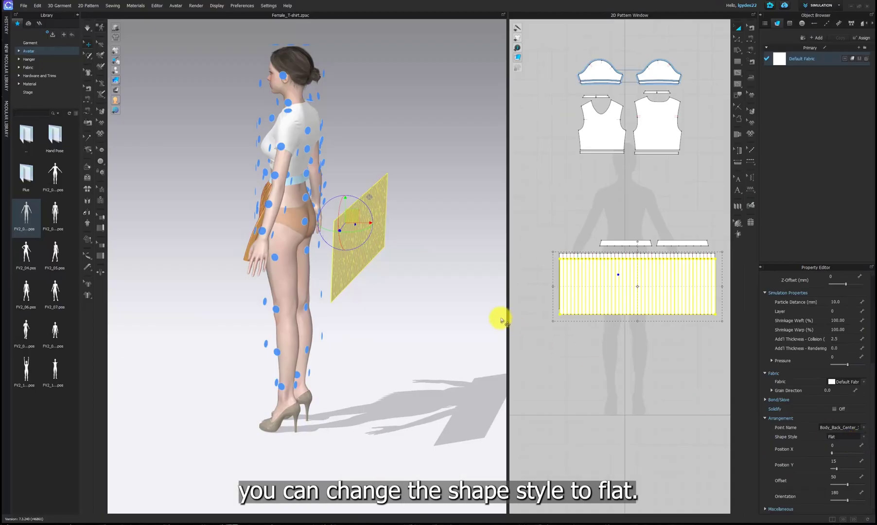
Strengthen the flat skirt panel behind the avatar
right_click_drag(501, 317, 324, 232)
right_click(324, 232)
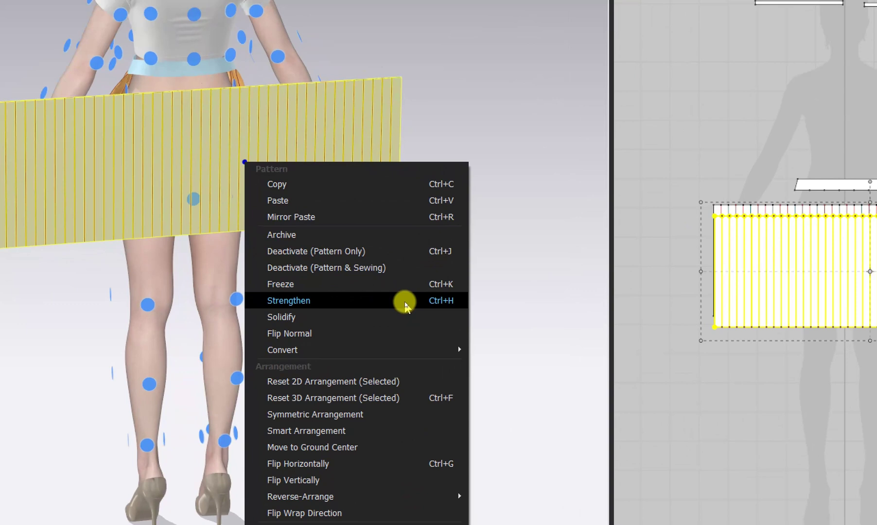
left_click(405, 302)
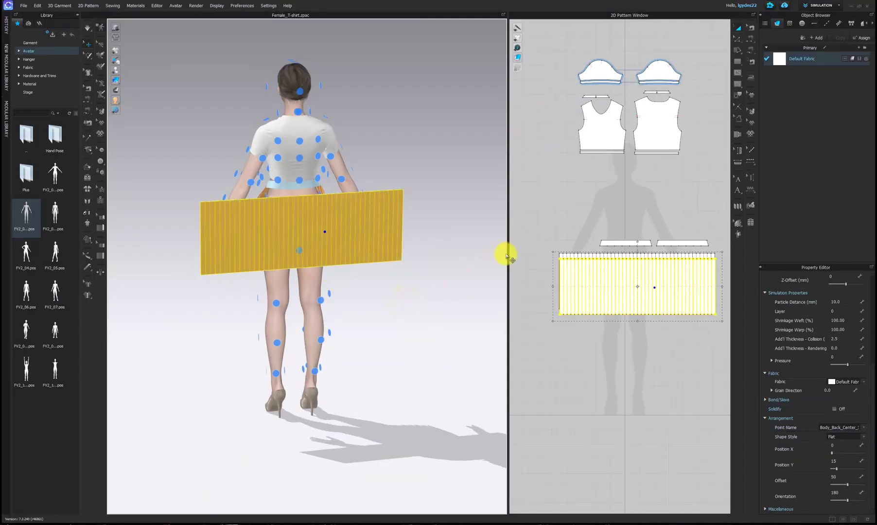
Widen the 2D pattern window and move the back skirt panel off the front panel to the empty area beside it
left_click_drag(506, 256, 249, 256)
scroll(470, 292, "down", 5)
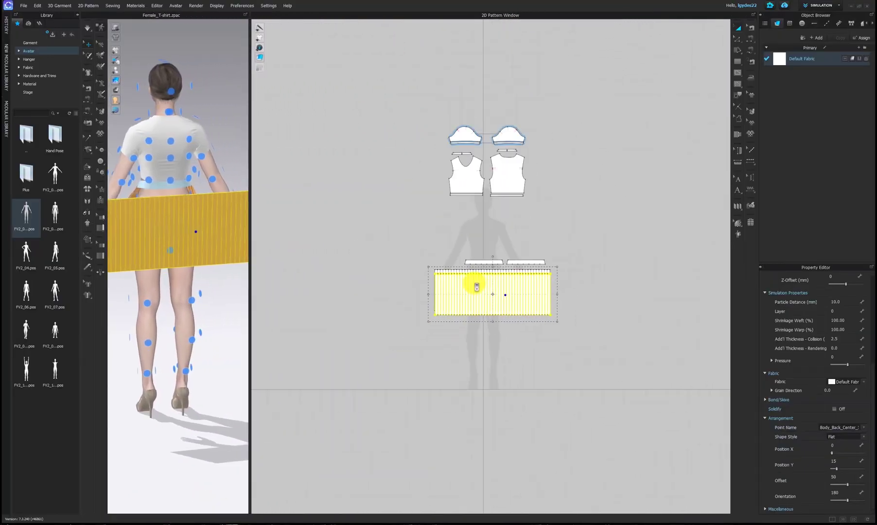
left_click(399, 280)
key("ctrl+c")
key("ctrl+v")
left_click(537, 282)
left_click(525, 316)
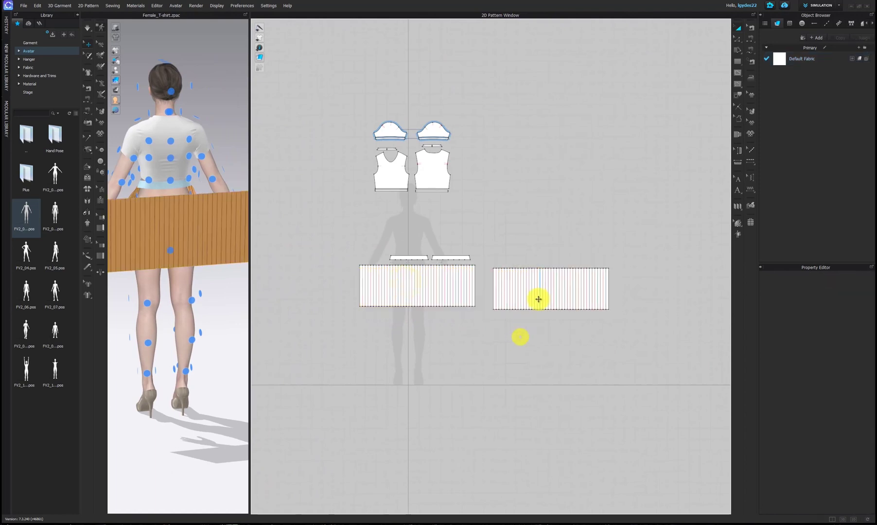
Identify the back skirt panel through the 3D garment and level it with the front panel in the 2D layout
left_click(187, 213)
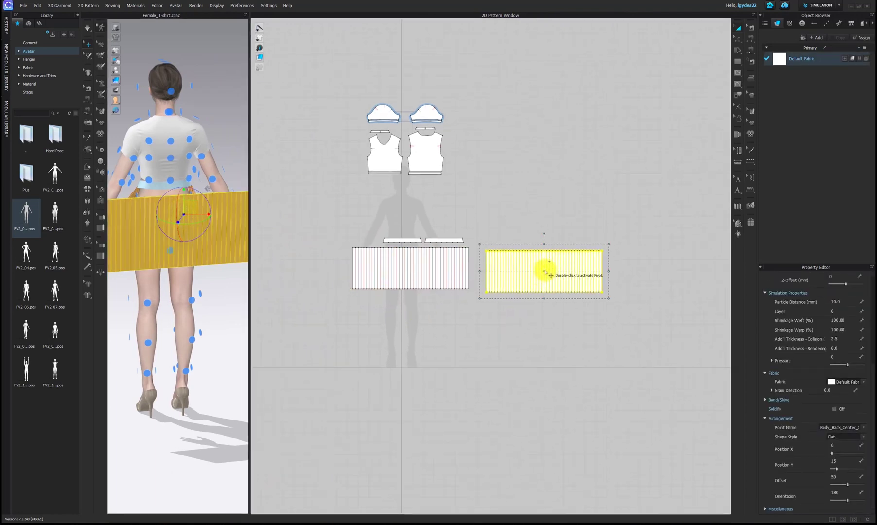
left_click(683, 172)
left_click_drag(639, 318, 488, 243)
left_click(515, 294)
scroll(515, 294, "up", 4)
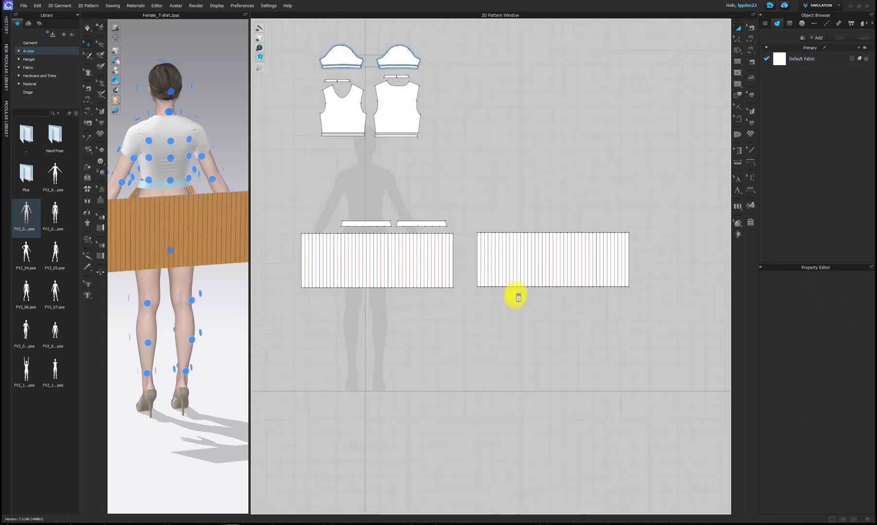
Place the back waistband above the middle of the back skirt panel in the 2D layout
left_click_drag(395, 199, 568, 205)
left_click(568, 297)
scroll(535, 295, "up", 3)
right_click_drag(535, 295, 565, 328)
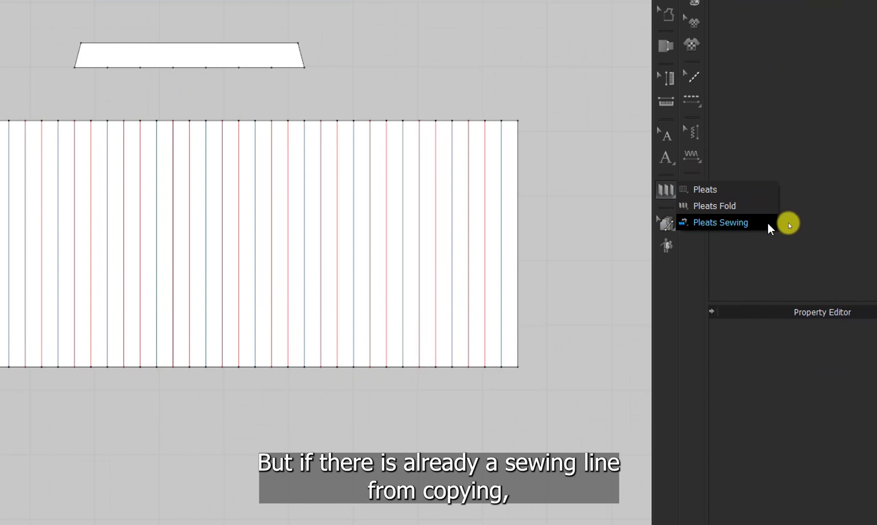
Delete all the copied sewing lines along the back skirt panel's upper edge with Edit Sewing
left_click(767, 223)
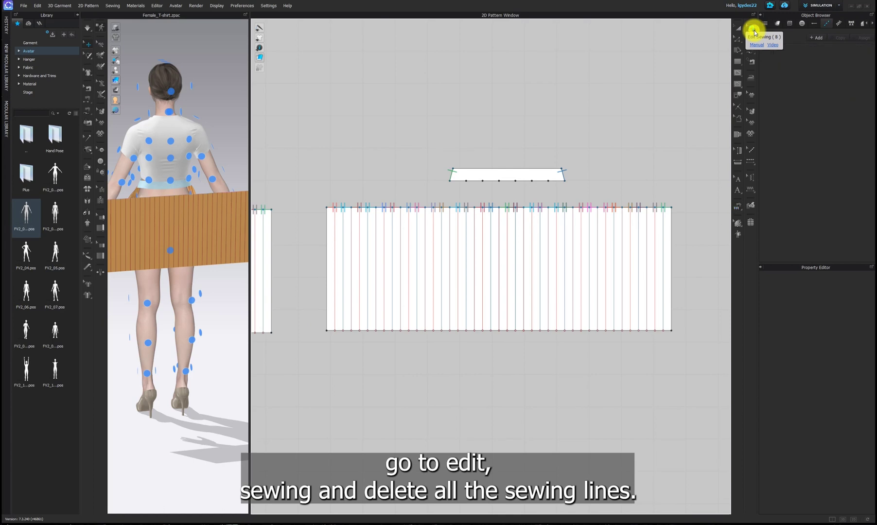
left_click(748, 58)
left_click_drag(307, 191, 690, 223)
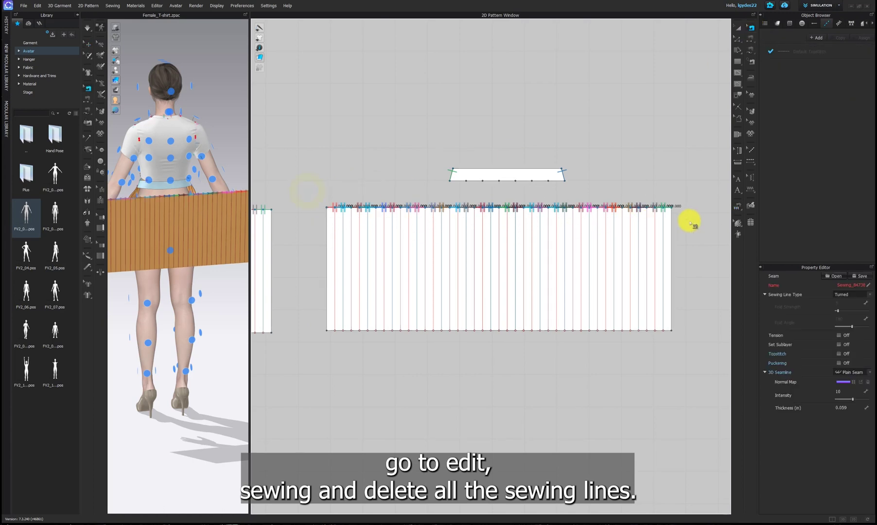
key("Delete")
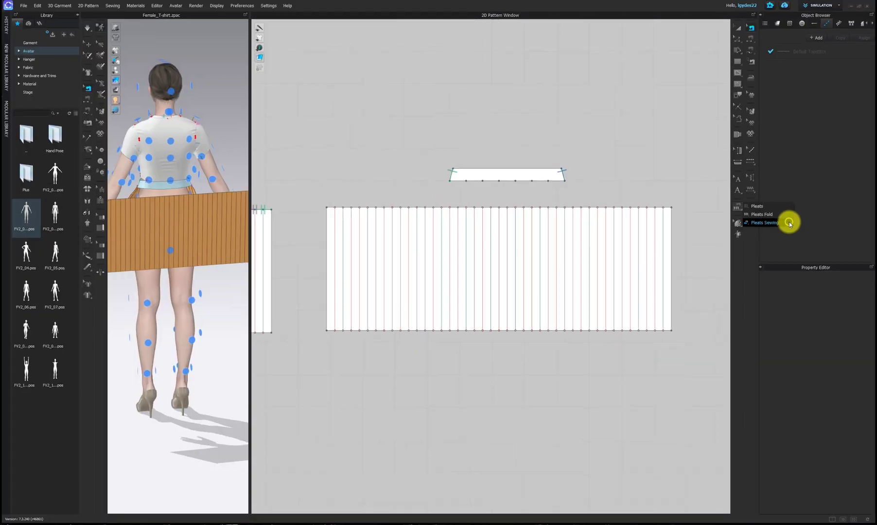
Sew the back waistband's full lower edge to the back skirt panel's full upper edge with Pleats Sewing
left_click(769, 223)
left_click(451, 181)
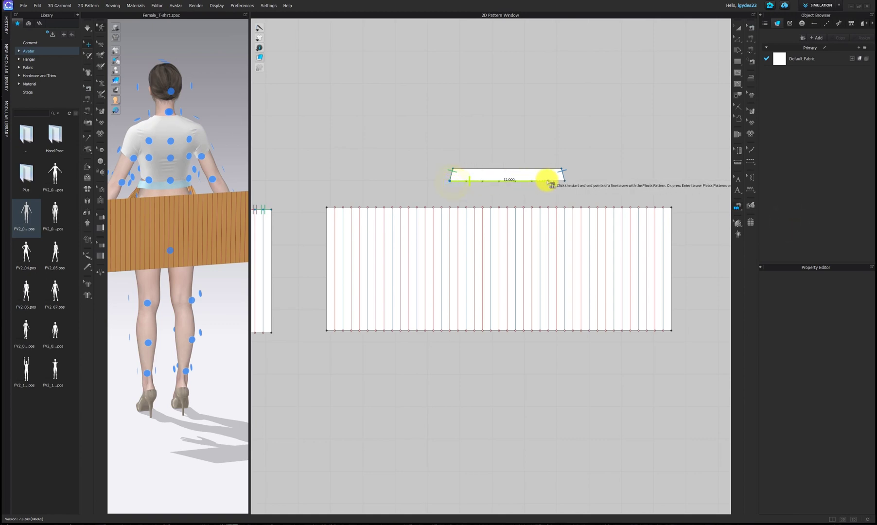
left_click(565, 181)
left_click(327, 208)
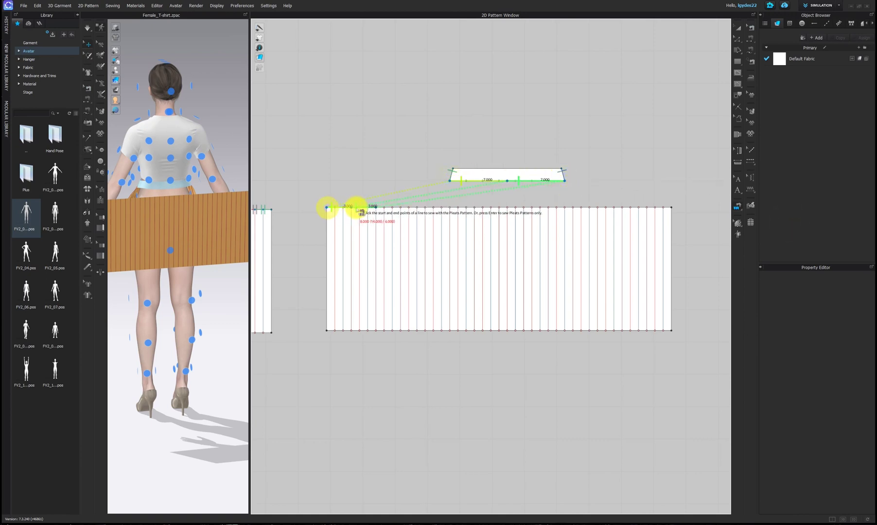
left_click(669, 208)
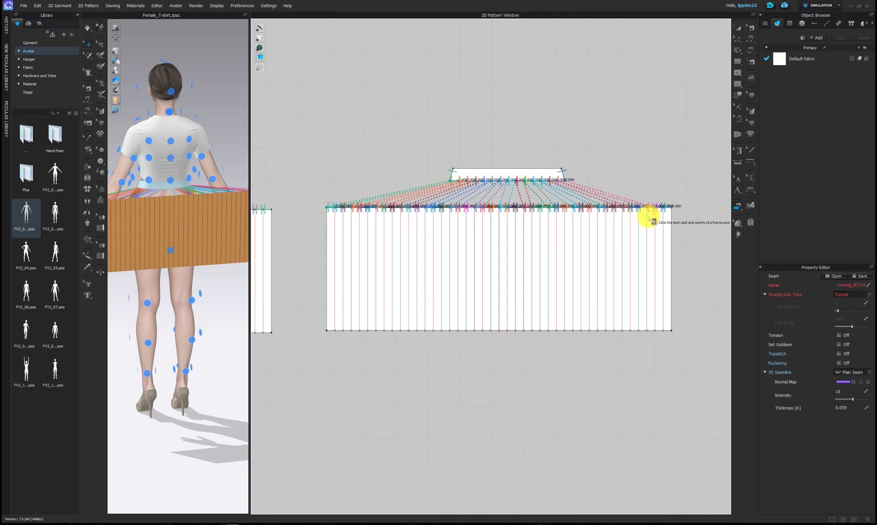
Fold the whole back skirt panel with Pleats Fold, using Knife Pleats with 3 internal lines per pleat and a 0 - 360 fold angle
left_click(739, 208)
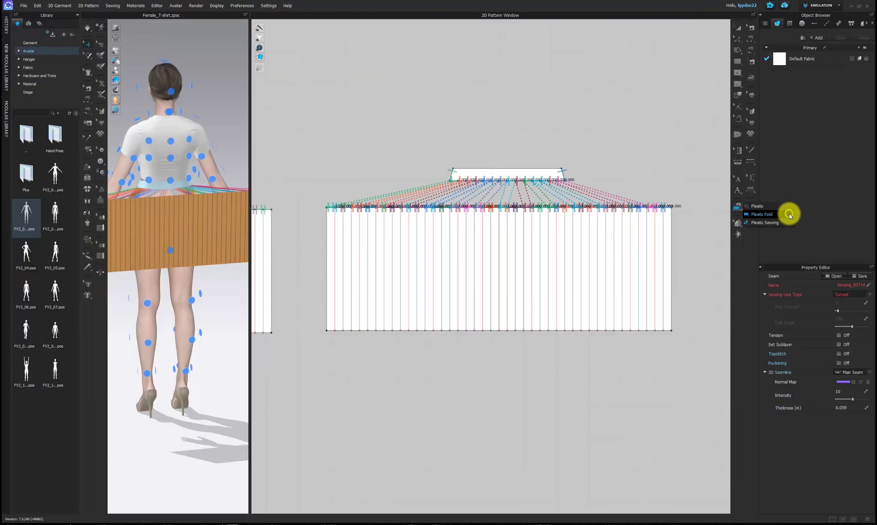
left_click(769, 215)
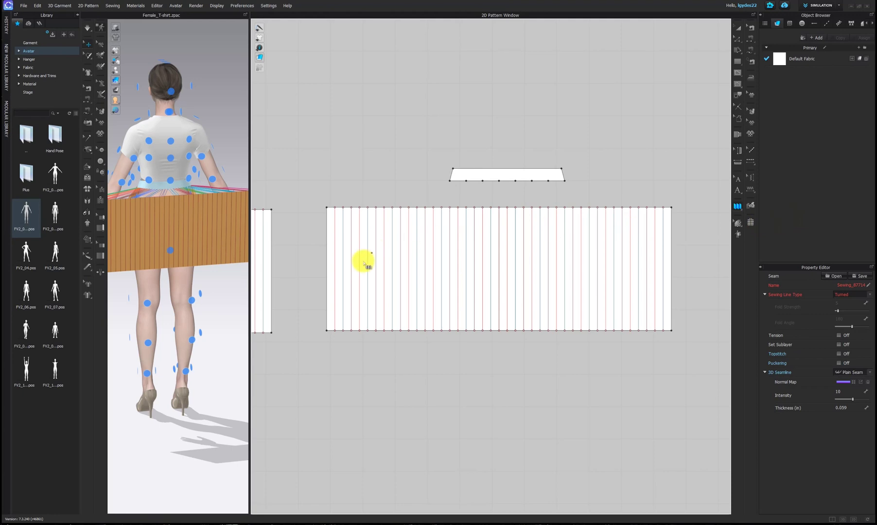
left_click(317, 266)
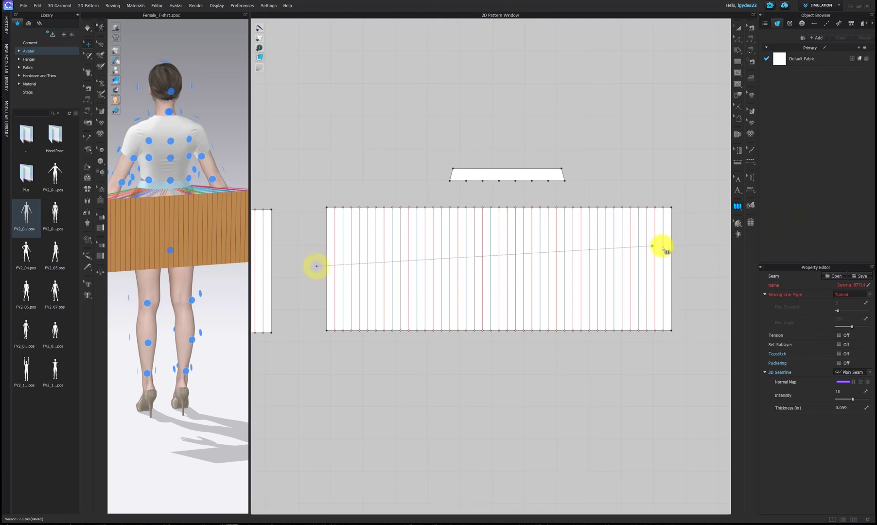
double_click(690, 265)
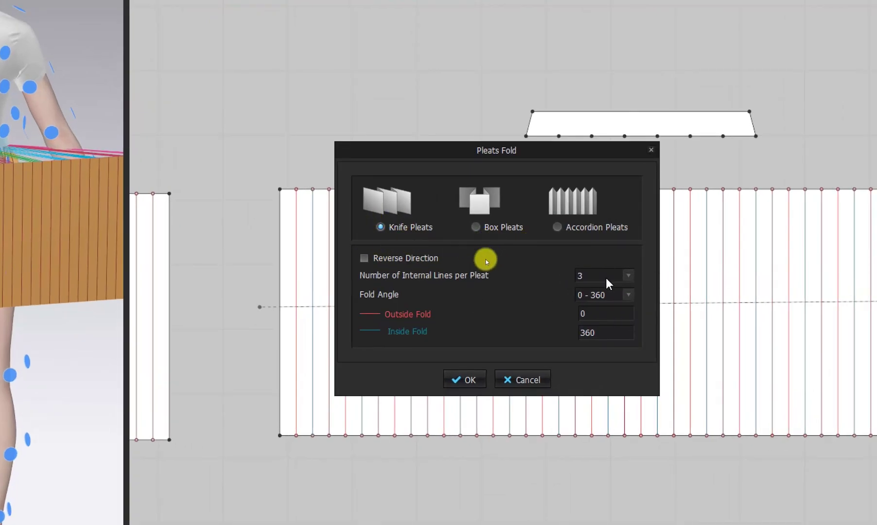
left_click(460, 386)
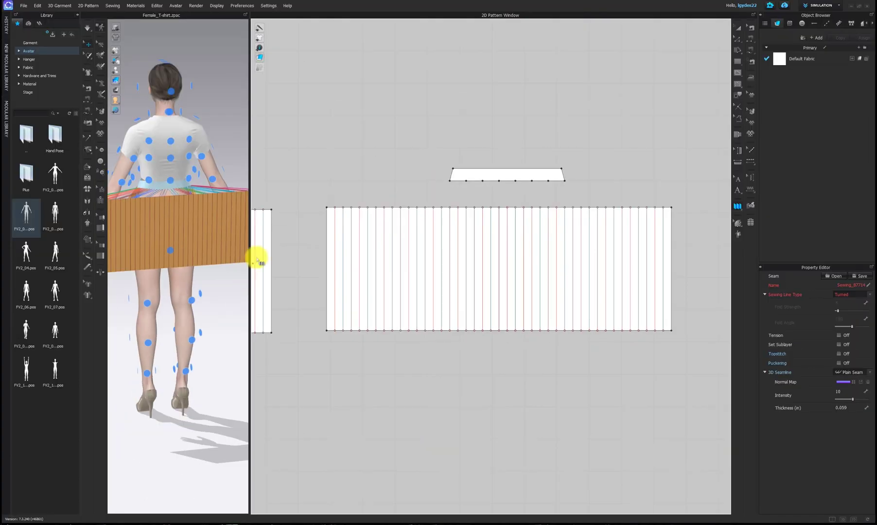
Simulate the folded back skirt panel on the avatar and inspect the skirt from the back and side
left_click_drag(250, 250, 535, 275)
right_click_drag(448, 290, 488, 292)
left_click(88, 29)
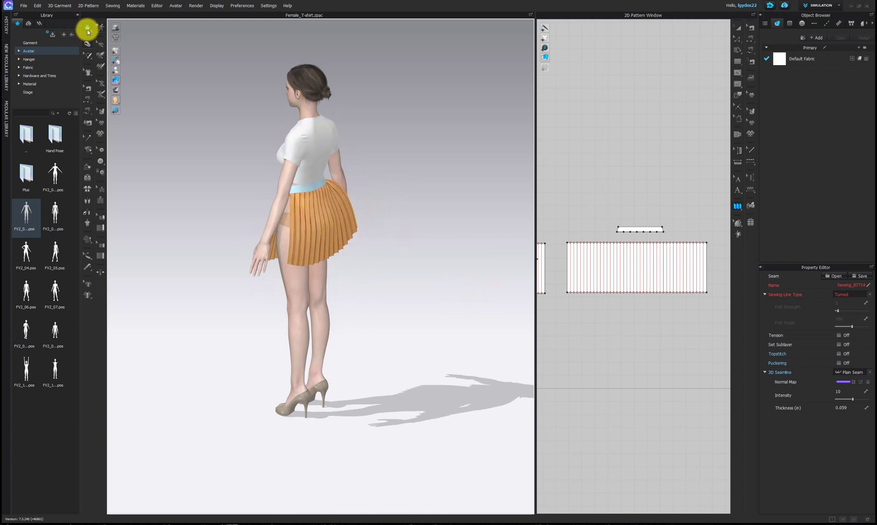
right_click_drag(290, 201, 227, 200)
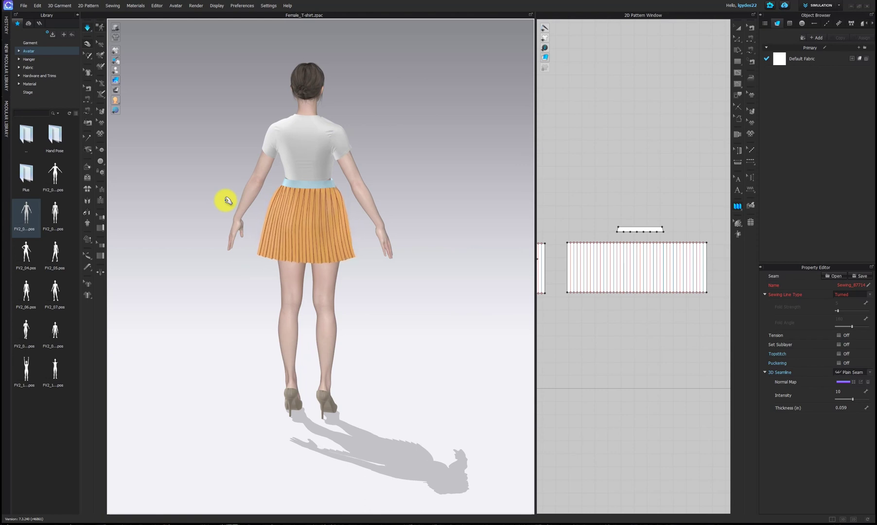
right_click_drag(233, 204, 335, 200)
scroll(334, 204, "up", 2)
scroll(335, 204, "up", 3)
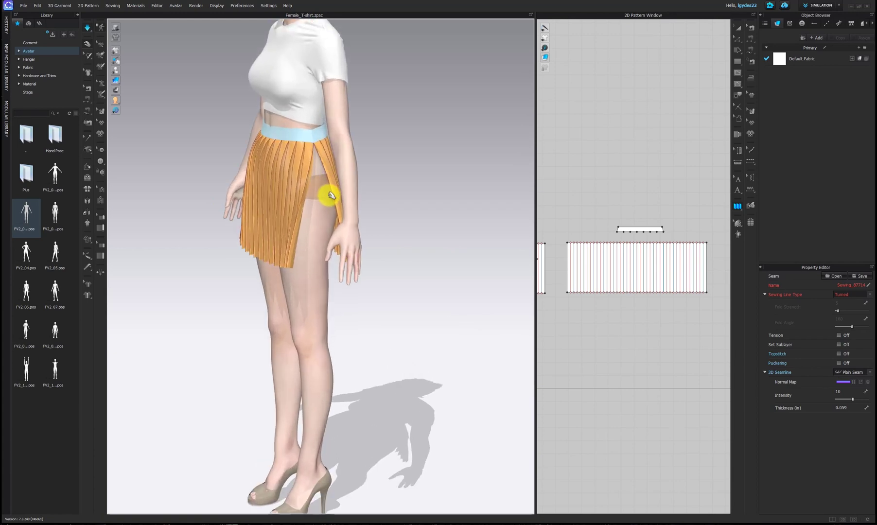
Sew the front and back skirt panels together along the full side edges on the avatar's left with Segment Sewing
left_click(86, 97)
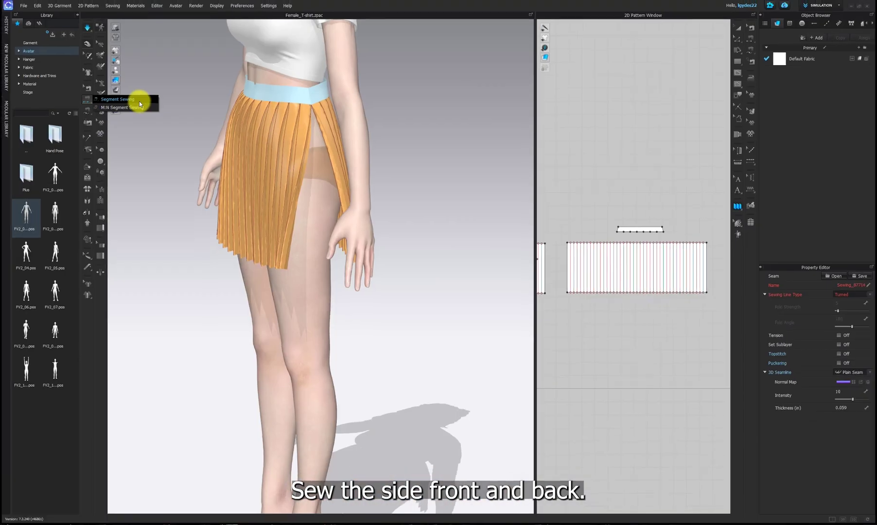
left_click(139, 102)
right_click_drag(304, 202, 298, 164)
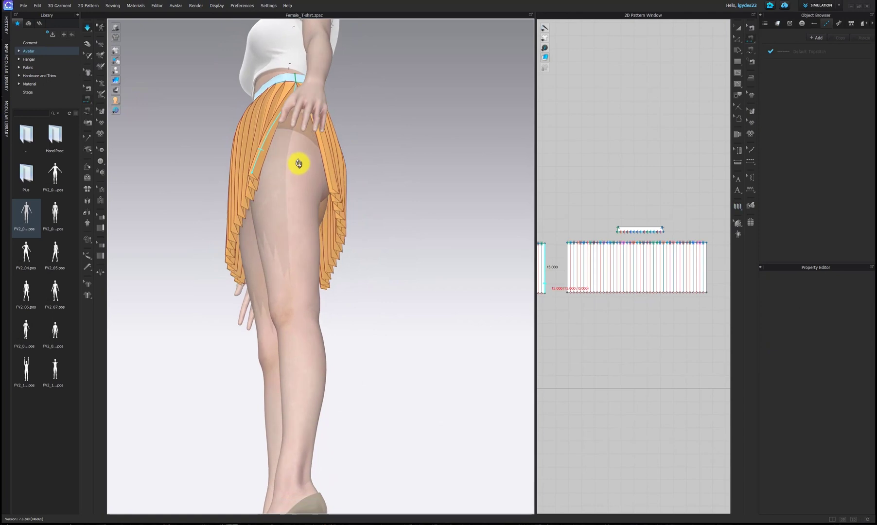
left_click(329, 185)
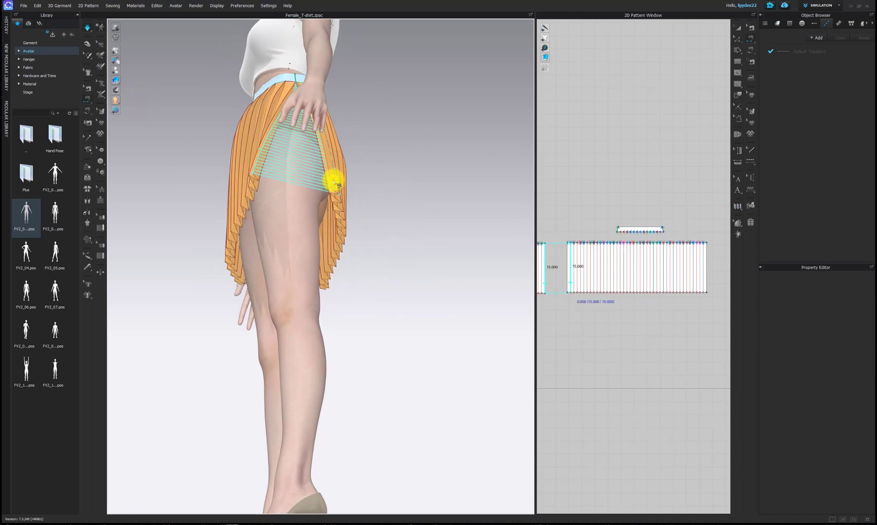
left_click(335, 184)
left_click(255, 157)
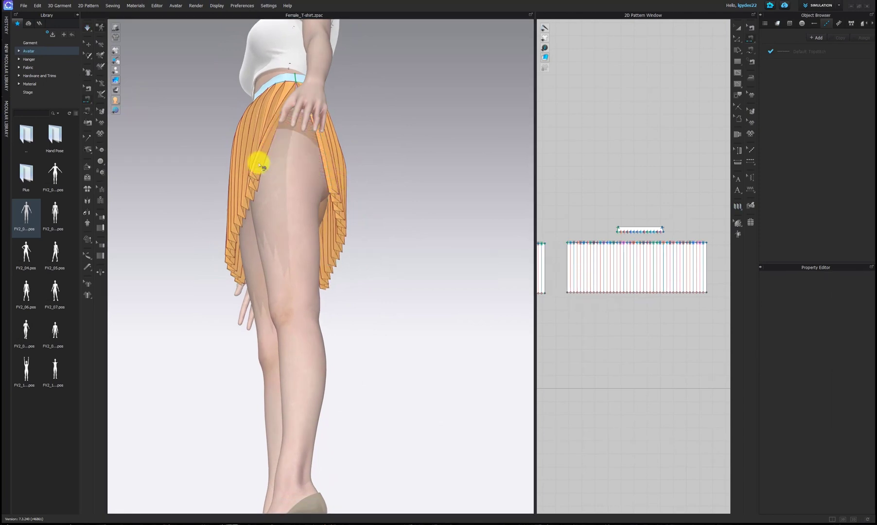
left_click(329, 172)
Sew the remaining side edges of the front and back skirt panels together on the avatar's right side
right_click_drag(329, 172, 359, 231)
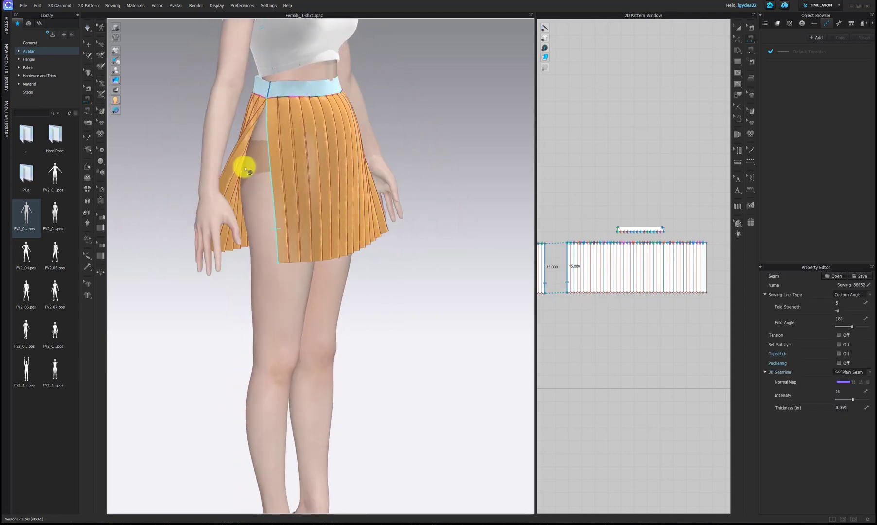
left_click(237, 154)
right_click_drag(256, 158, 314, 187)
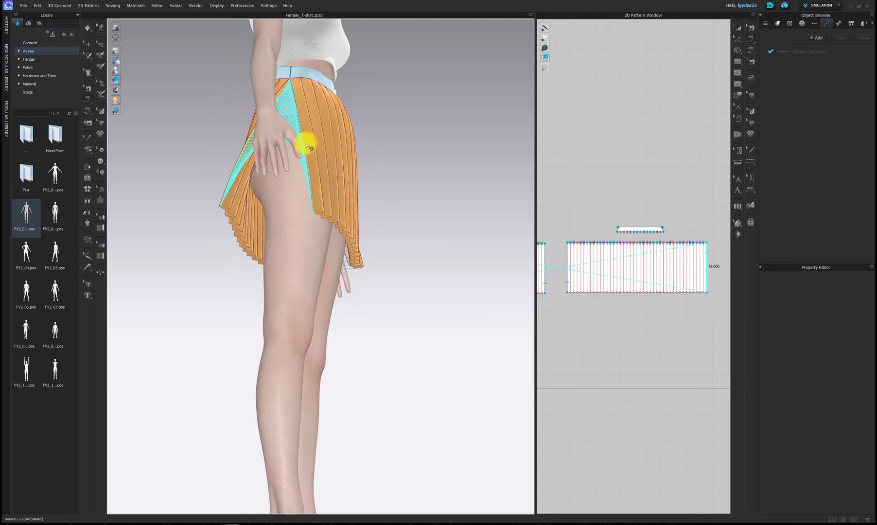
left_click(303, 130)
right_click_drag(333, 139, 315, 181)
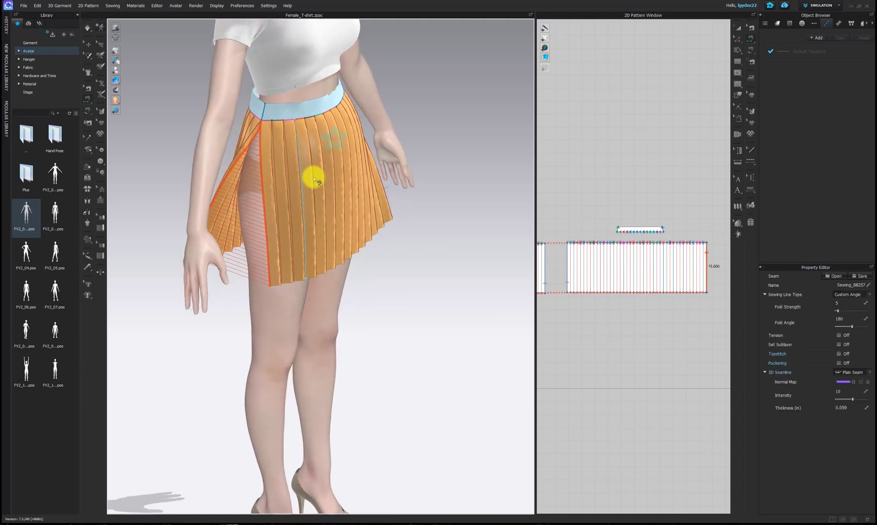
Simulate the skirt to close both side seams around the avatar's hips
left_click(88, 27)
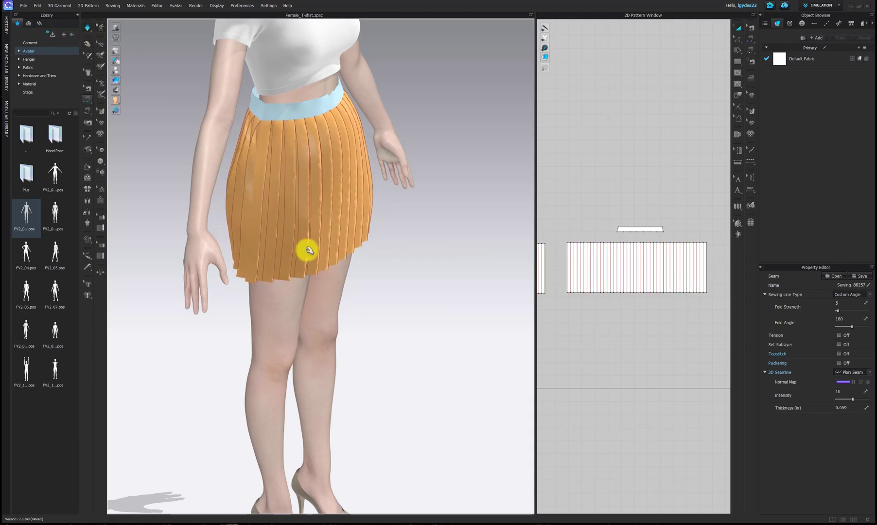
mouse_move(279, 242)
right_mouse_down()
mouse_move(404, 232)
mouse_move(348, 251)
mouse_move(226, 231)
mouse_move(284, 232)
right_mouse_up()
scroll(333, 231, "down", 5)
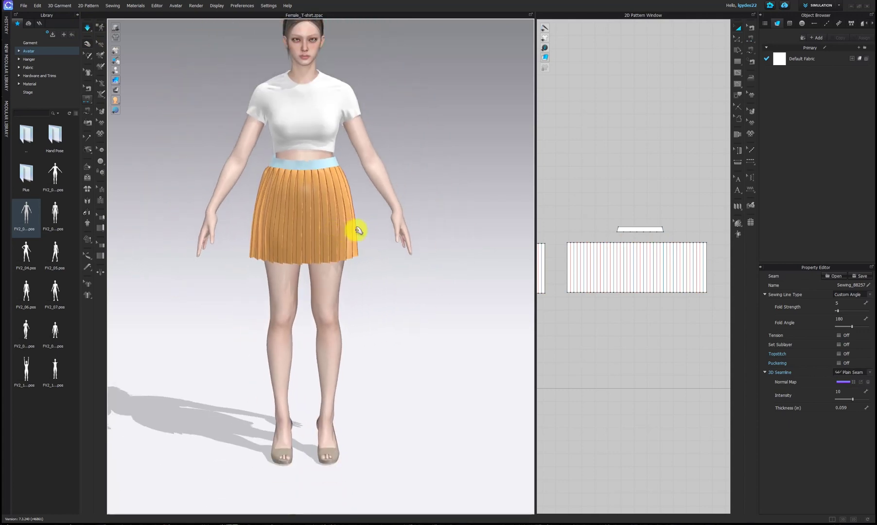
scroll(390, 225, "down", 3)
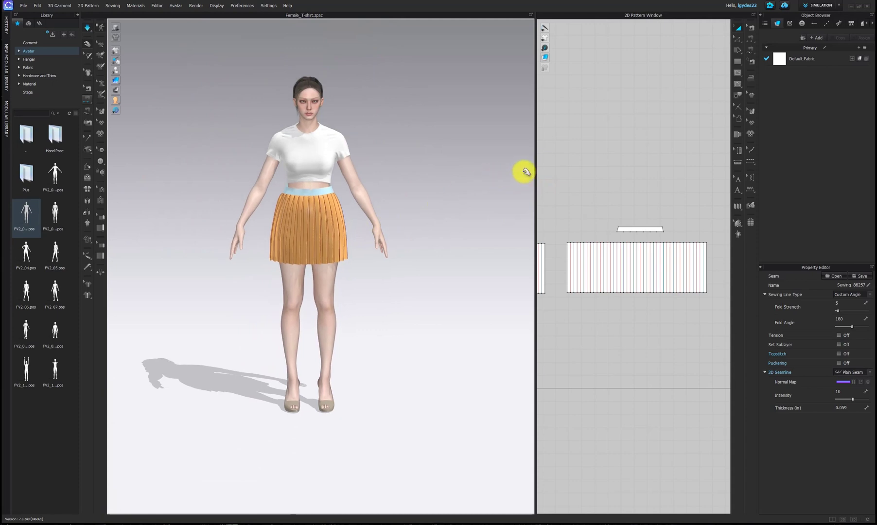
Hide the avatar so only the garment shows, and stop the simulation
left_click_drag(535, 171, 396, 172)
right_click(235, 127)
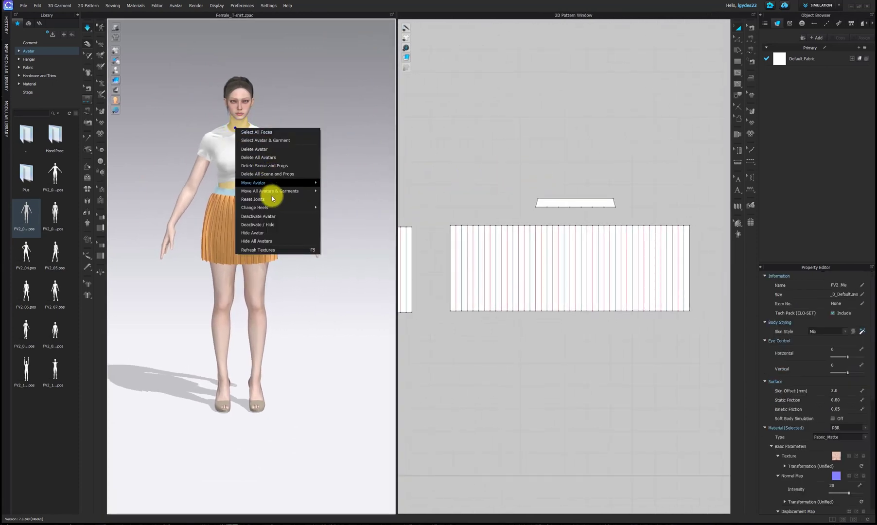
scroll(265, 224, "up", 2)
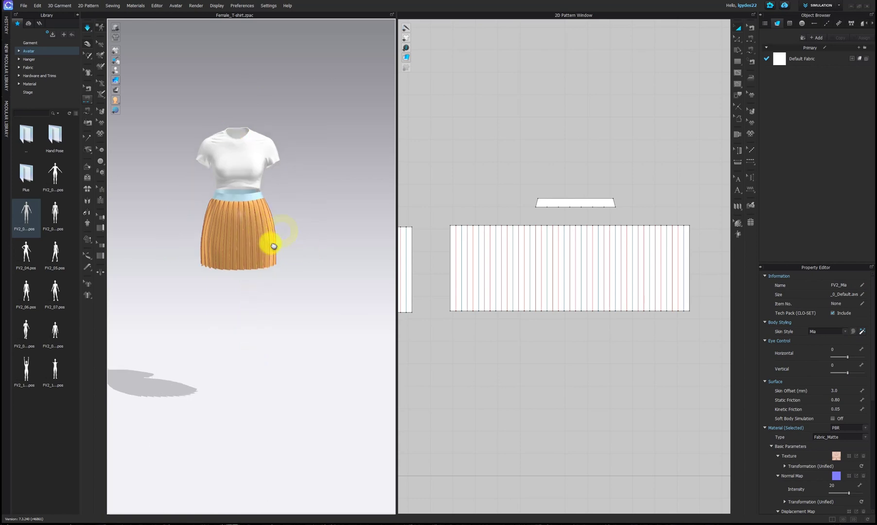
scroll(267, 238, "down", 2)
scroll(264, 231, "up", 5)
scroll(473, 232, "down", 5)
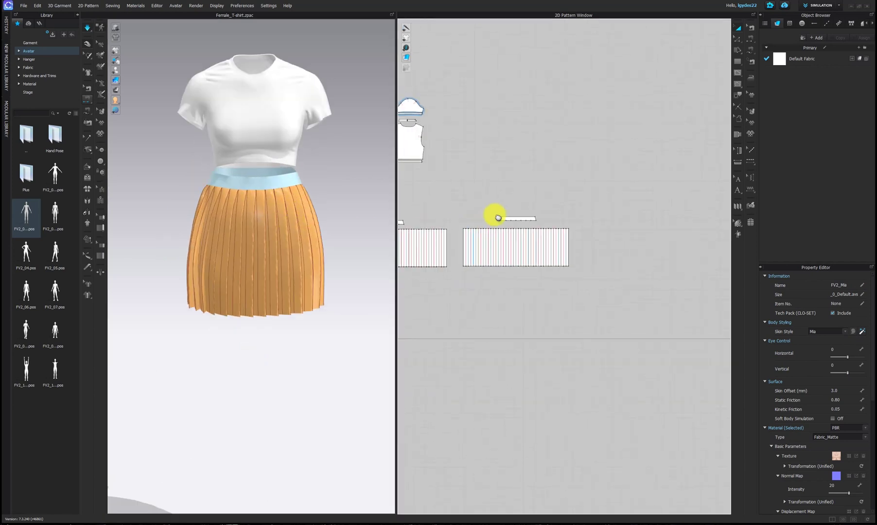
scroll(495, 215, "up", 3)
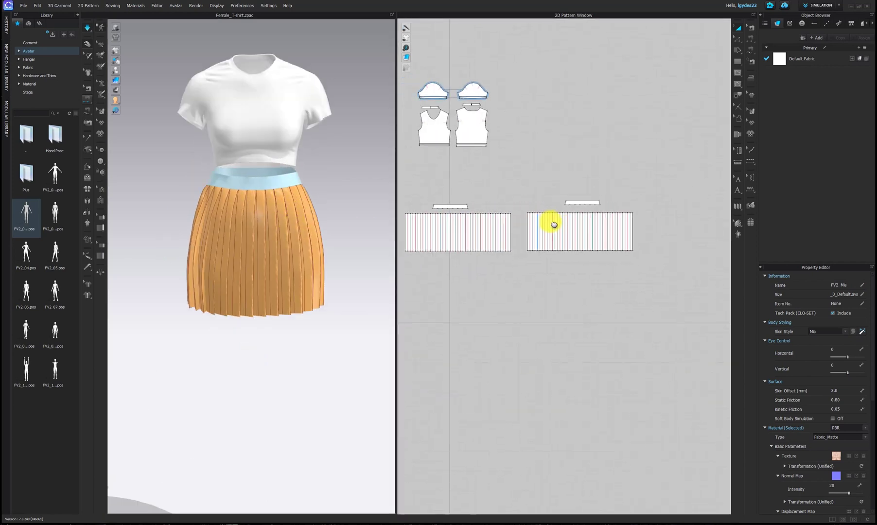
left_click(87, 28)
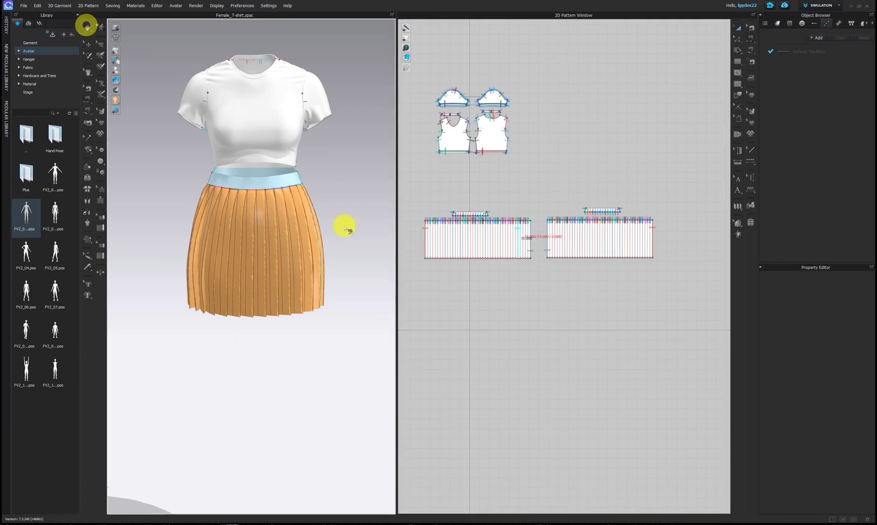
Unstrengthen the front and back skirt panels and set their particle distance to 3 mm
left_click(737, 28)
left_click_drag(414, 217, 654, 287)
right_click(286, 242)
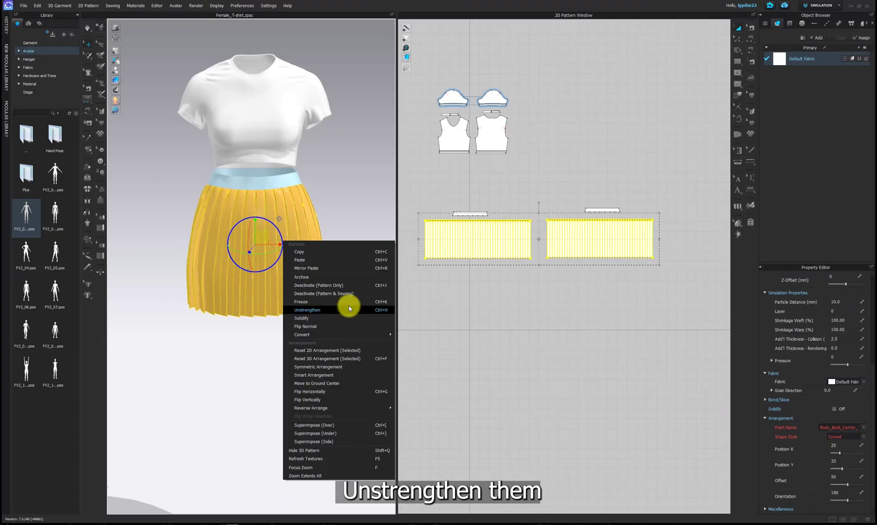
left_click(351, 304)
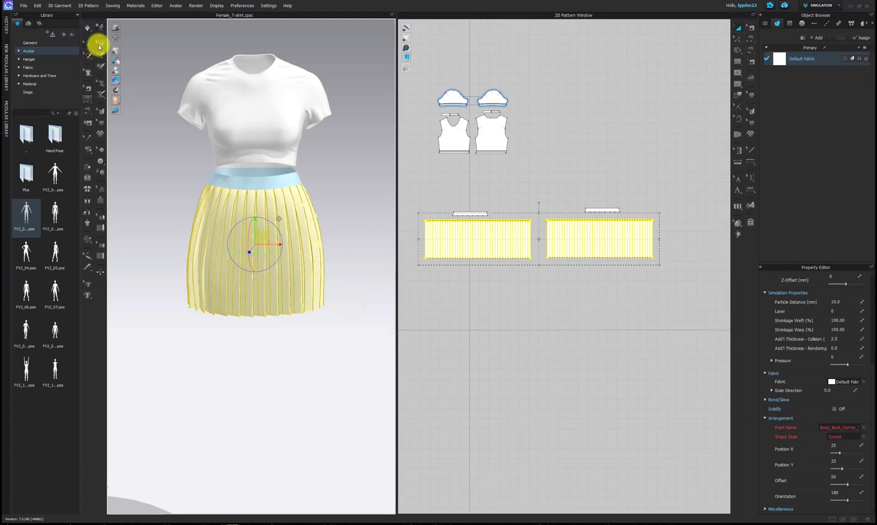
double_click(845, 301)
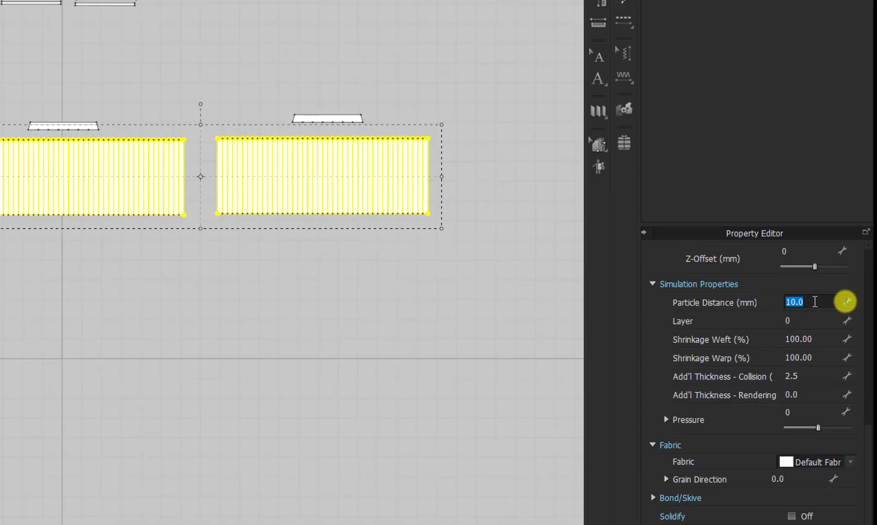
type("3")
key("Return")
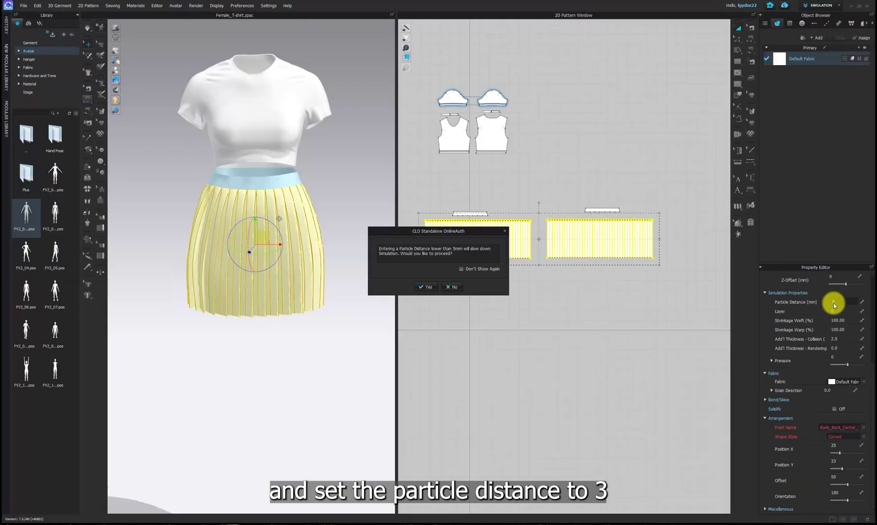
left_click(433, 288)
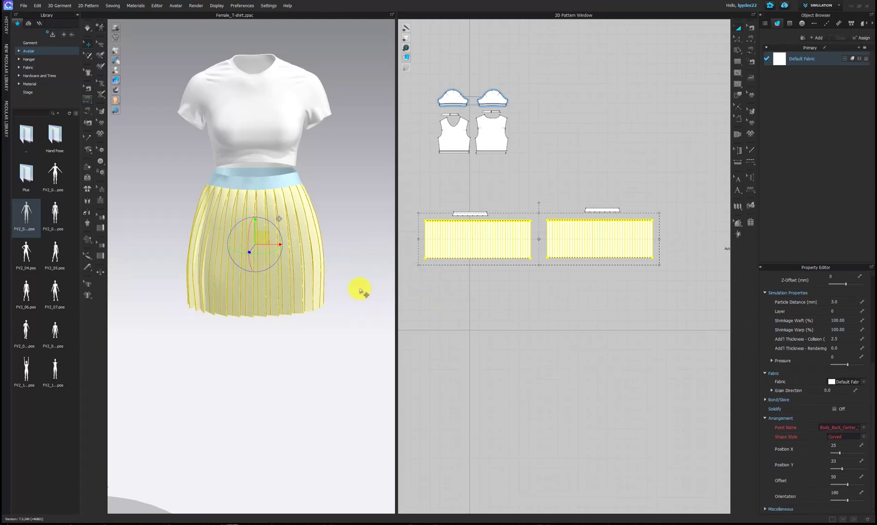
Simulate the skirt with the finer mesh, stop the simulation and inspect the pleats from the front
left_click(85, 28)
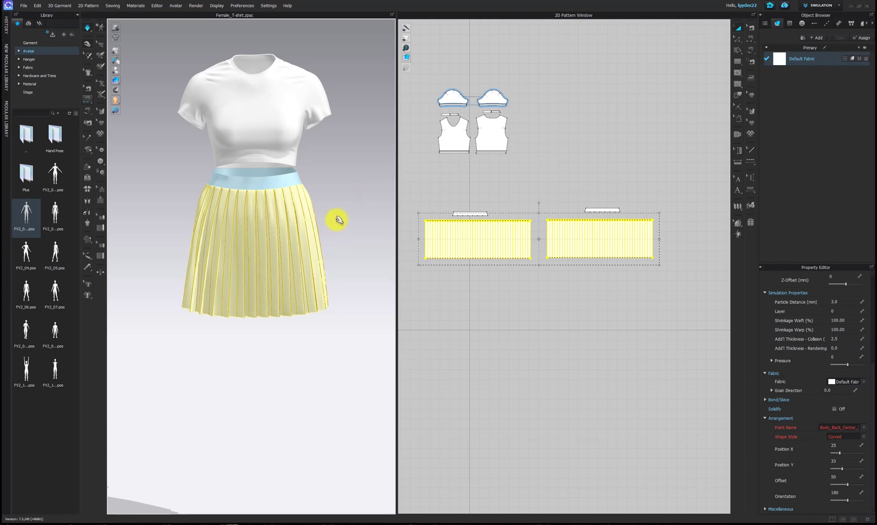
left_click(88, 27)
right_click_drag(298, 364, 282, 347)
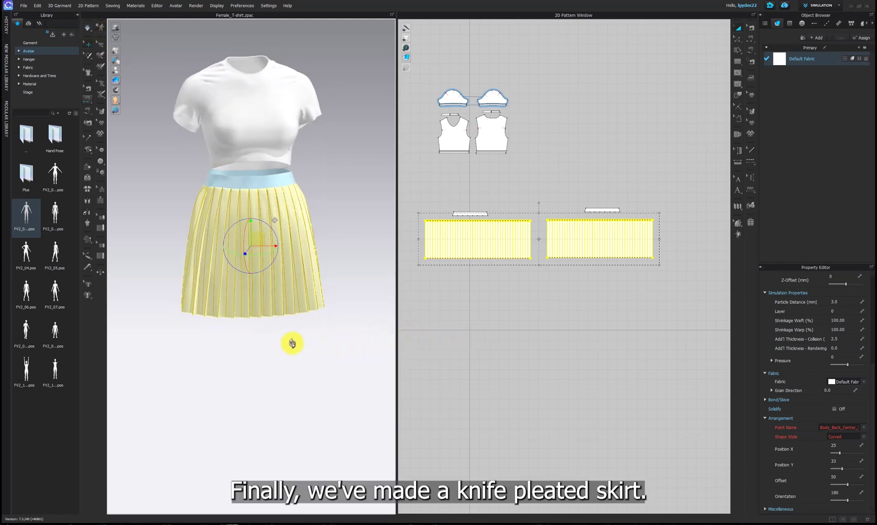
scroll(284, 360, "up", 5)
scroll(279, 354, "up", 2)
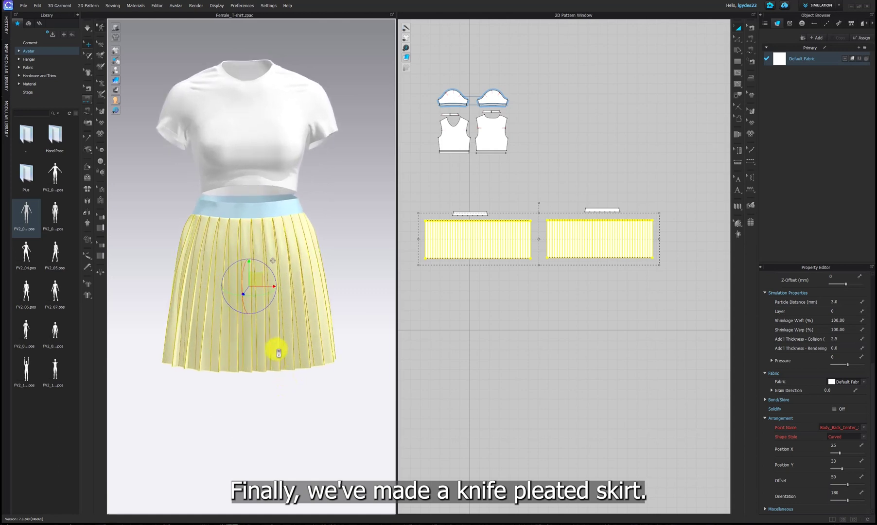
Apply the V2_Woven_Plaid_1 library fabric to both skirt panels and both waistbands
left_click(45, 67)
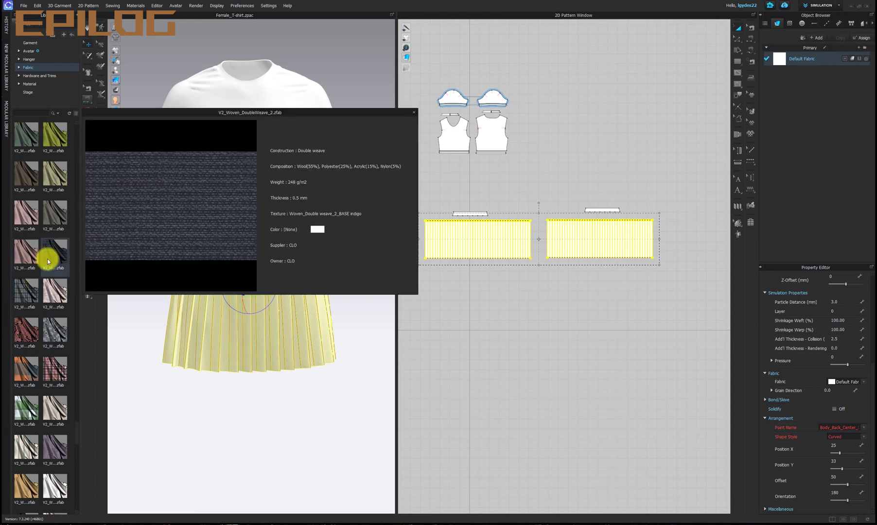
scroll(43, 291, "down", 3)
left_click_drag(22, 368, 267, 315)
left_click(379, 279)
left_click_drag(22, 370, 464, 214)
left_click(439, 286)
left_click_drag(26, 373, 599, 210)
left_click(475, 345)
Unfreeze the front and back waistbands
left_click_drag(438, 196, 632, 224)
right_click(261, 213)
left_click(332, 265)
left_click_drag(415, 202, 711, 319)
left_click(705, 333)
Set both waistbands' particle distance to 5 mm and turn on Double Sided for their curved side geometry
left_click_drag(413, 176, 657, 219)
left_click(847, 446)
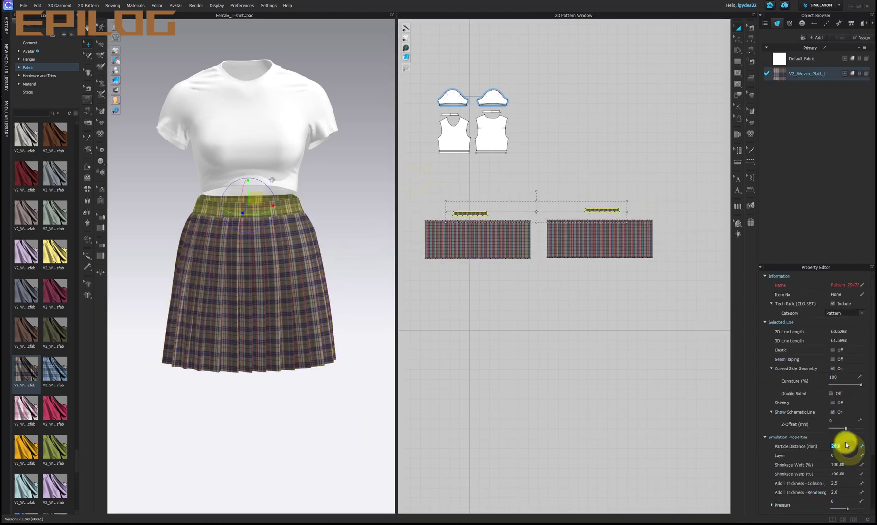
type("5")
left_click(831, 394)
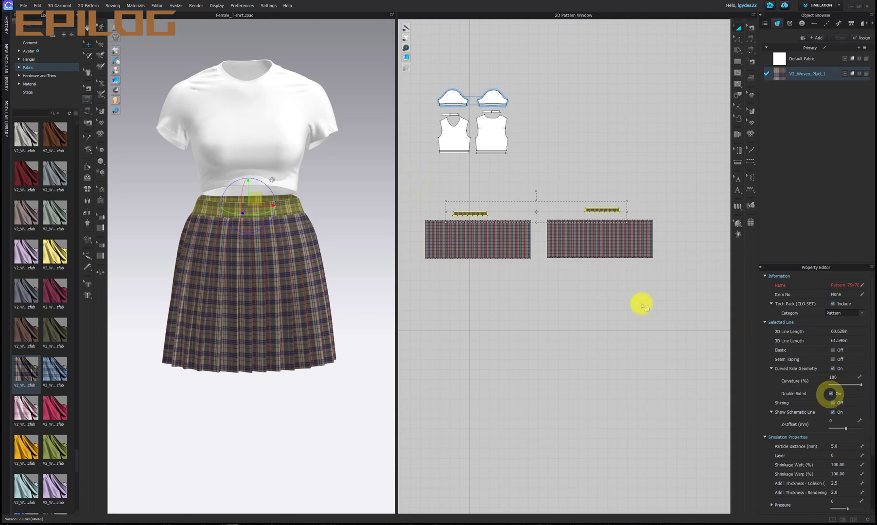
left_click(475, 314)
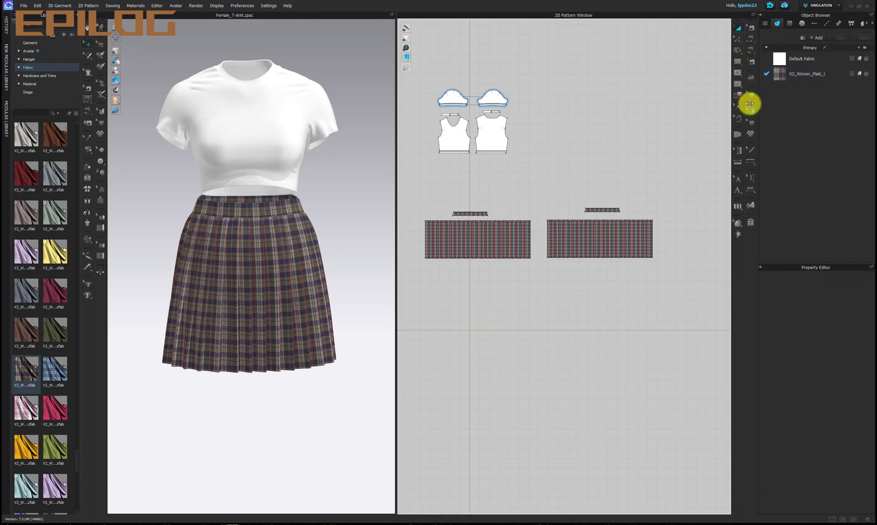
Add the ISO_406 two-needle topstitch from the Hardware and Trims library for use with Segment Topstitch
left_click(753, 162)
left_click(41, 75)
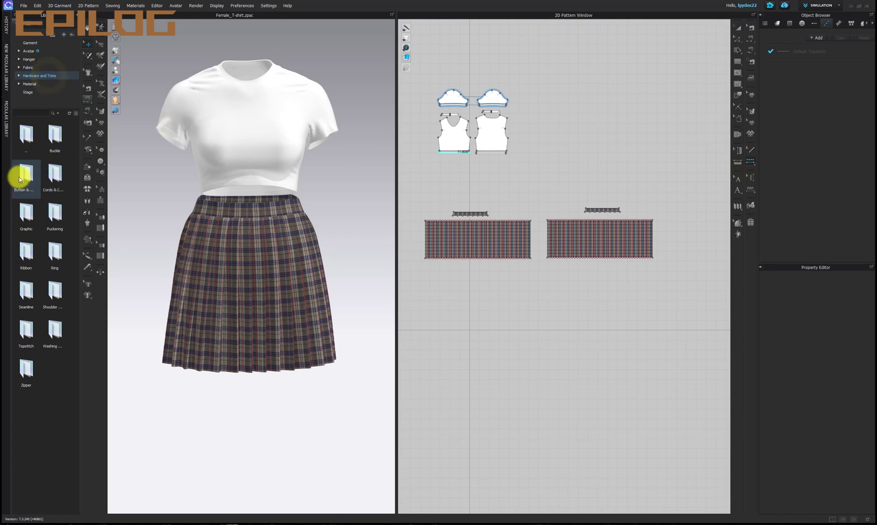
double_click(30, 331)
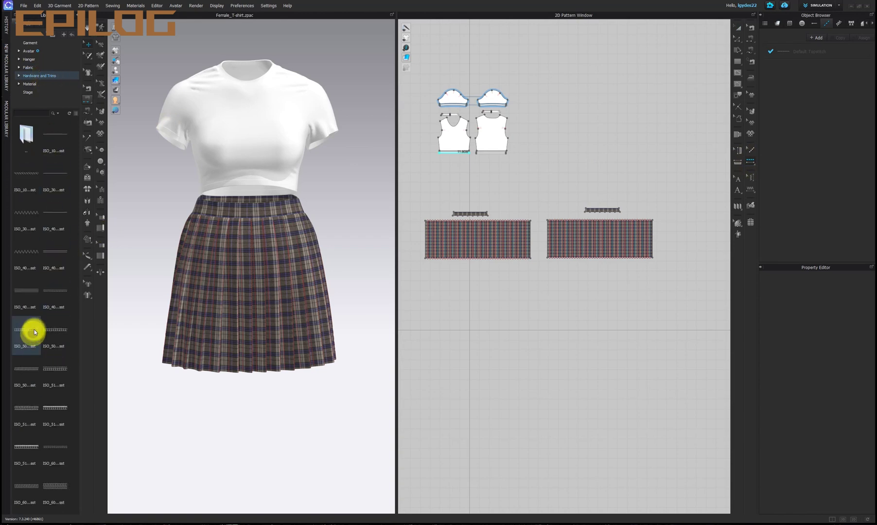
double_click(61, 251)
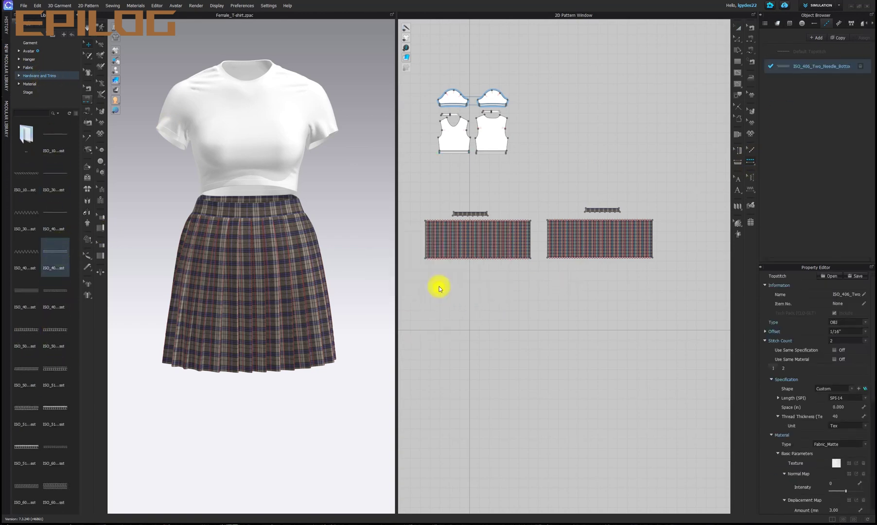
Topstitch the bottom hem edges of the front and back skirt panels with the ISO_406 two-needle stitch using Segment Topstitch
left_click(751, 162)
scroll(499, 285, "up", 3)
left_click(456, 242)
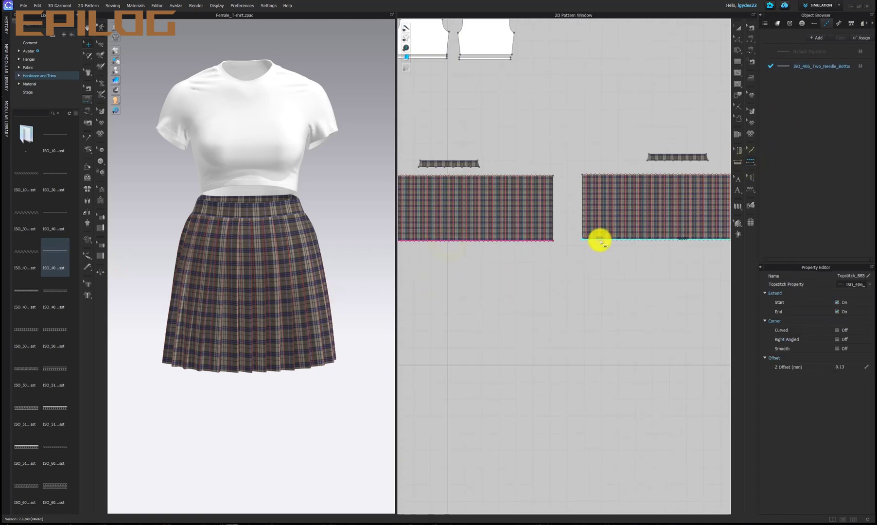
Set the ISO_406 topstitch offset to 1/2" and check its placement along the skirt hem
left_click(852, 340)
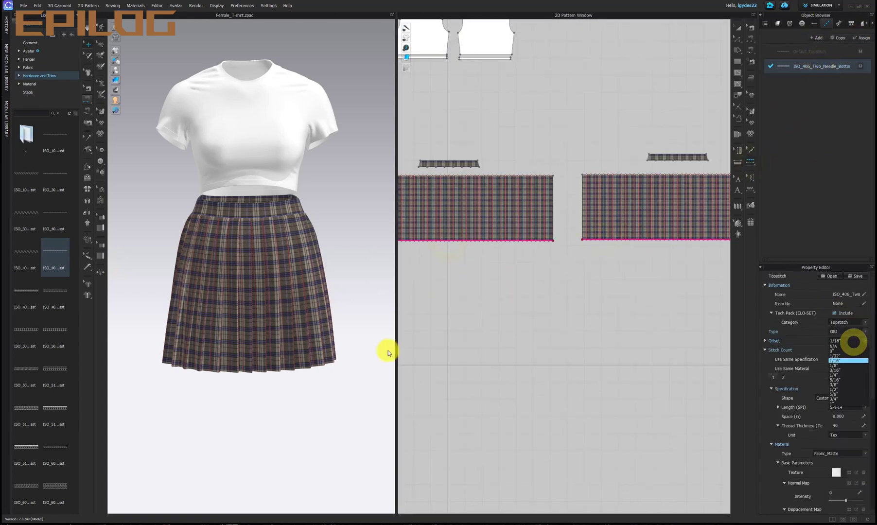
left_click(290, 388)
scroll(311, 262, "up", 5)
scroll(311, 262, "up", 2)
left_click(821, 65)
left_click(851, 340)
left_click(849, 340)
left_click(849, 372)
left_click(849, 341)
left_click(852, 339)
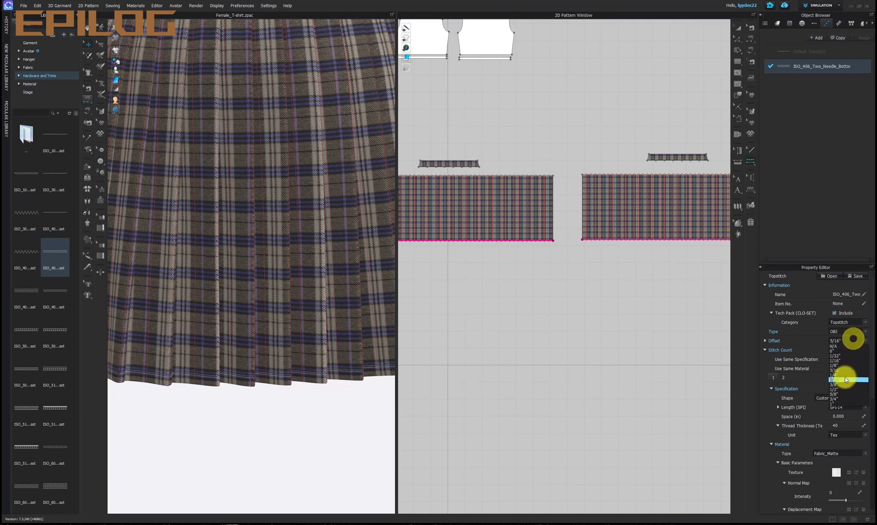
scroll(308, 364, "down", 3)
scroll(848, 338, "down", 1)
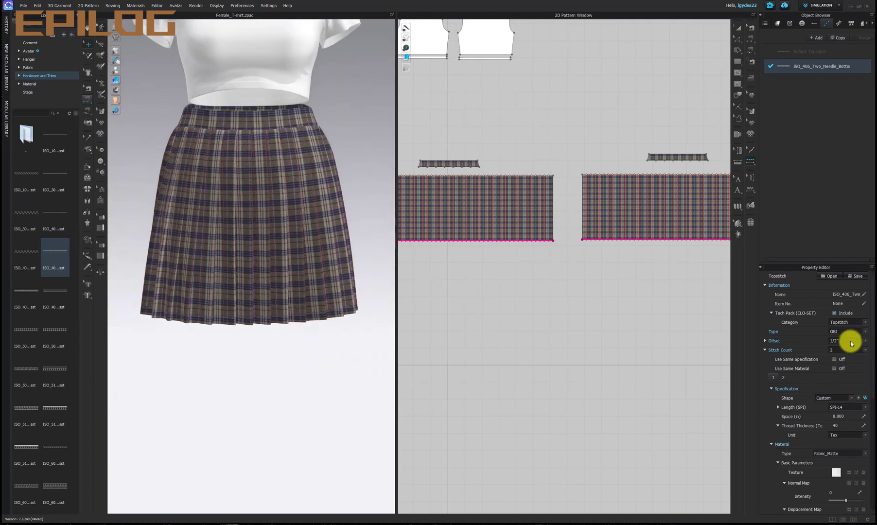
Set the hem topstitch's length to SPI-9 and its thread thickness to 150 Tex
scroll(528, 325, "up", 3)
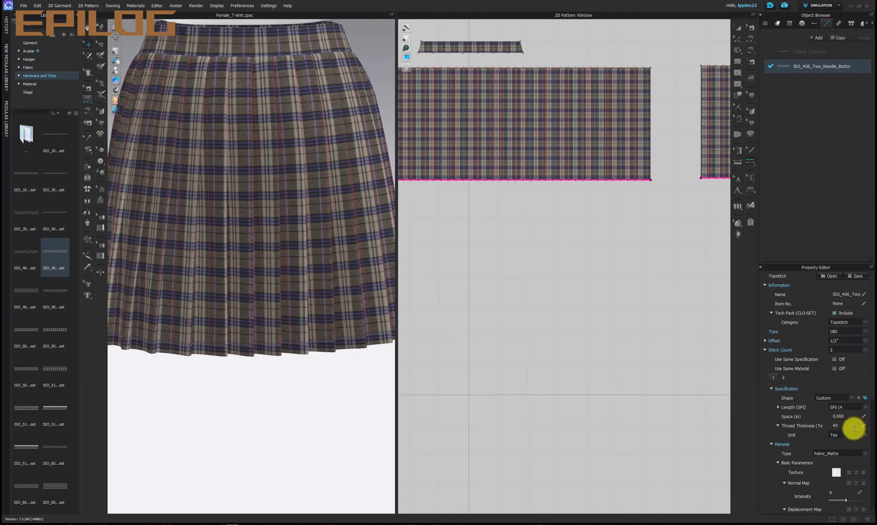
left_click(864, 408)
left_click(855, 457)
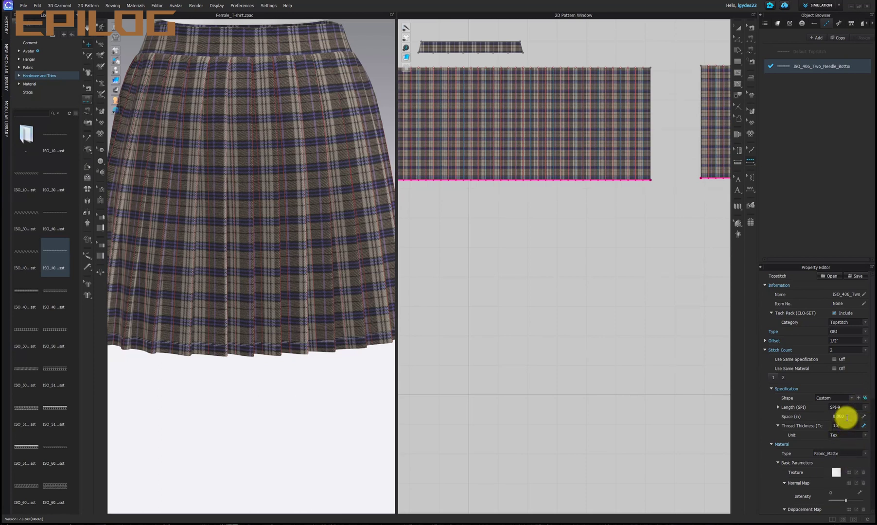
scroll(304, 433, "down", 10)
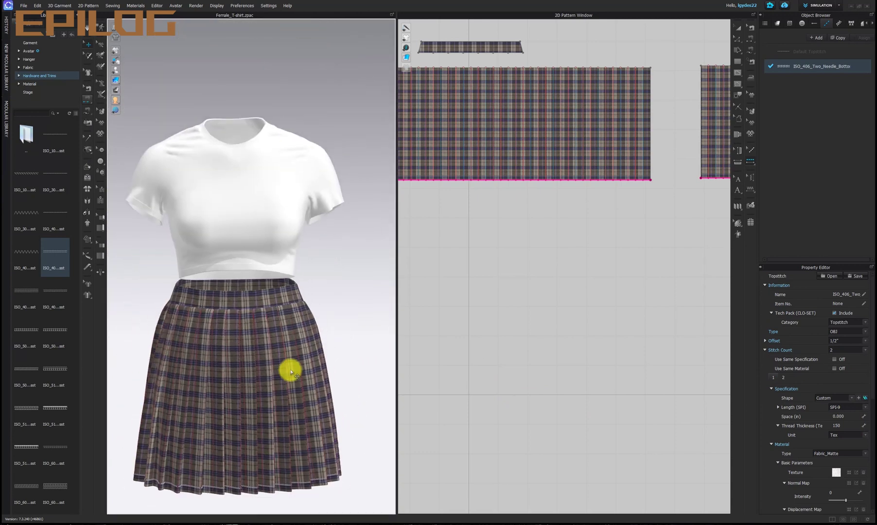
right_click_drag(303, 268, 268, 292)
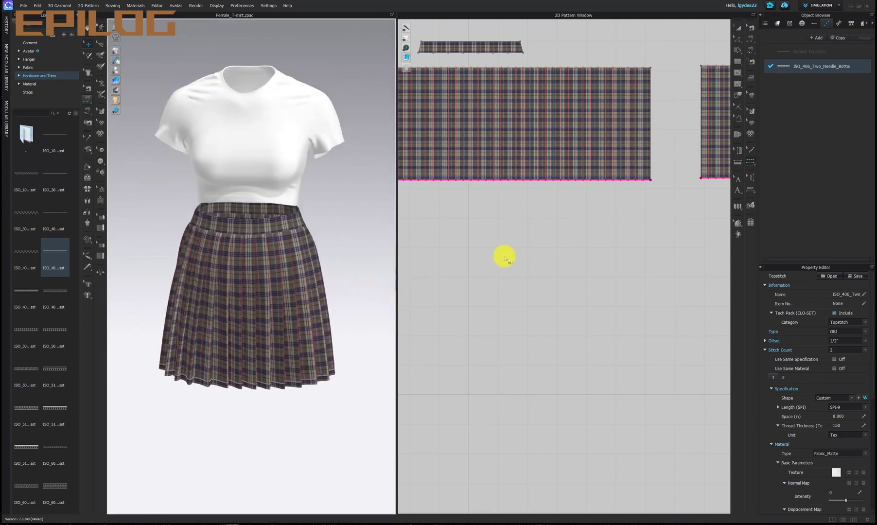
Leave Segment Topstitch and simulate the garment with the topstitched skirt hem
scroll(539, 284, "down", 3)
left_click(738, 27)
left_click(88, 27)
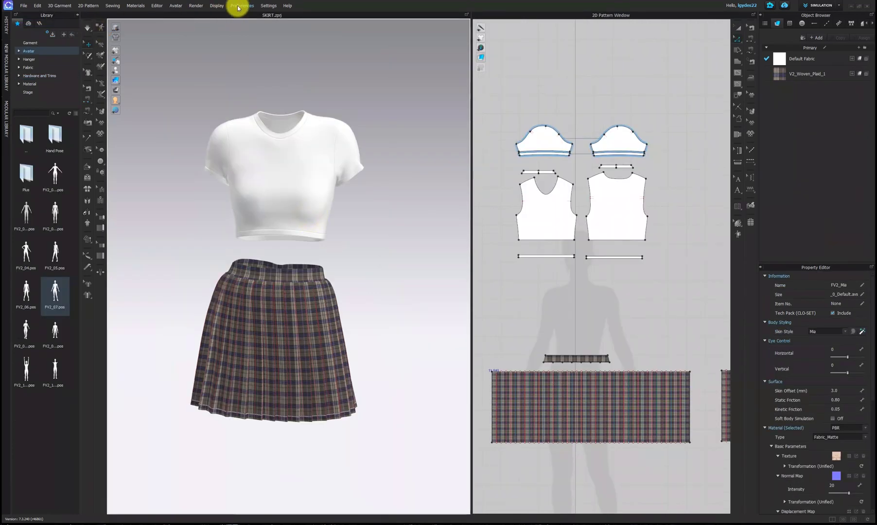
Turn on Quality Render for the 3D window to display the T-shirt and skirt
left_click(238, 7)
mouse_move(194, 7)
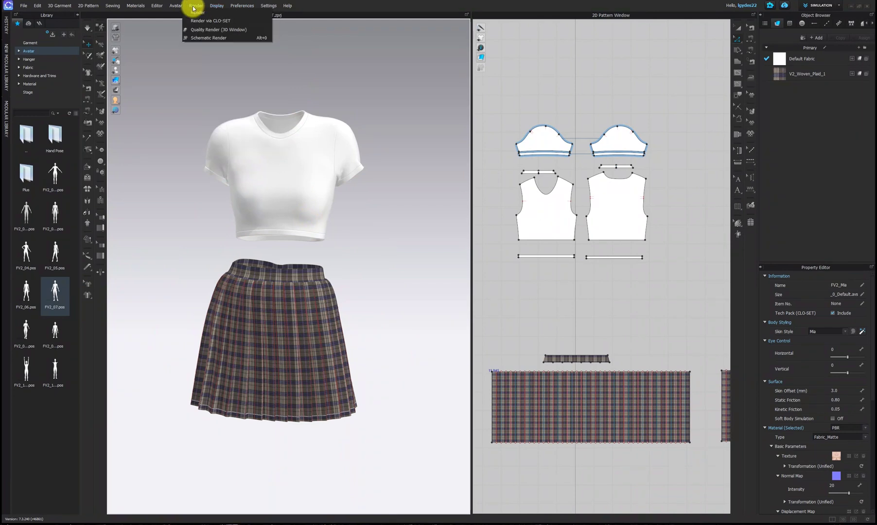
left_click(234, 30)
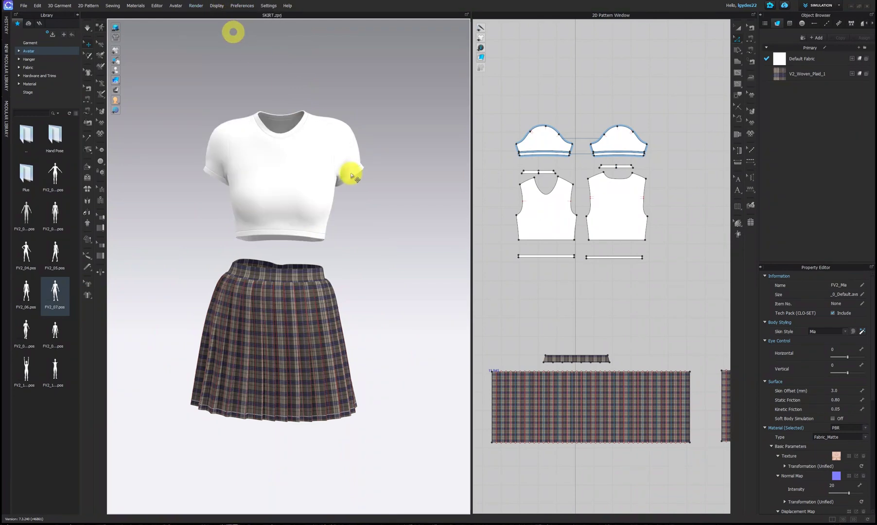
Examine the rendered T-shirt and pleated plaid skirt from several angles and distances
scroll(390, 242, "up", 3)
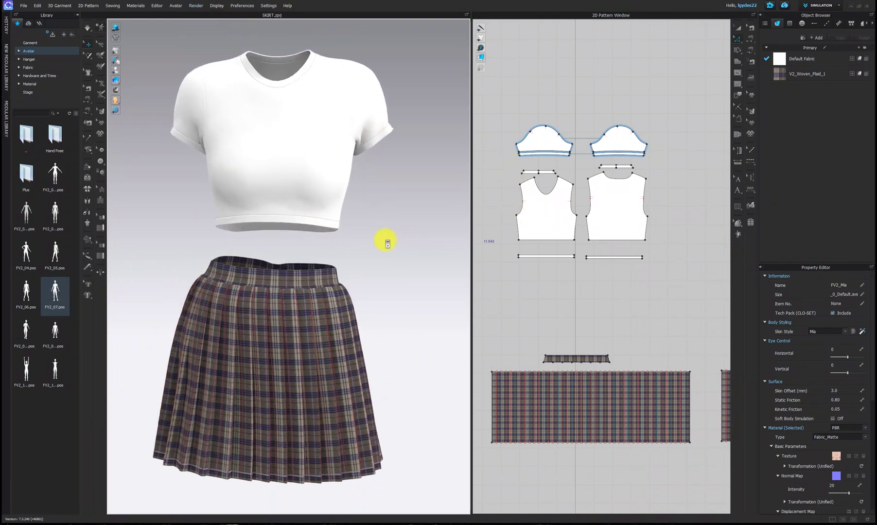
right_click_drag(372, 255, 319, 208)
scroll(355, 217, "up", 5)
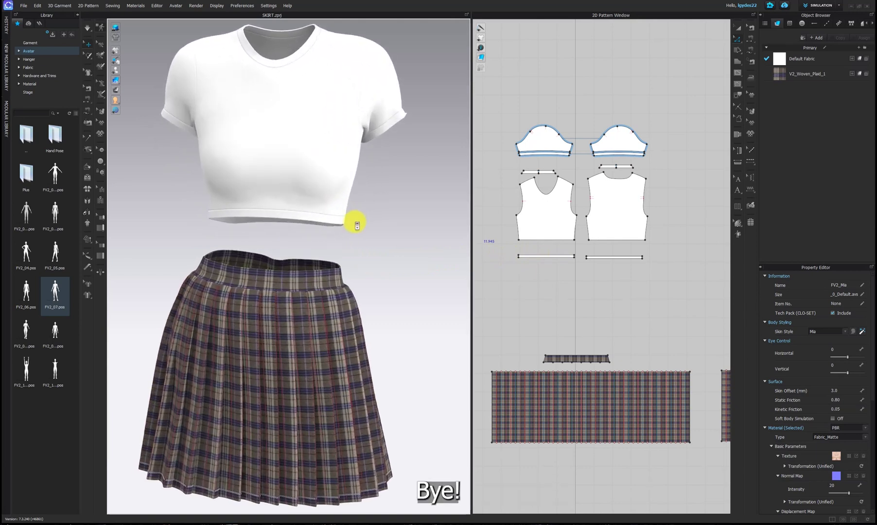
scroll(358, 222, "down", 5)
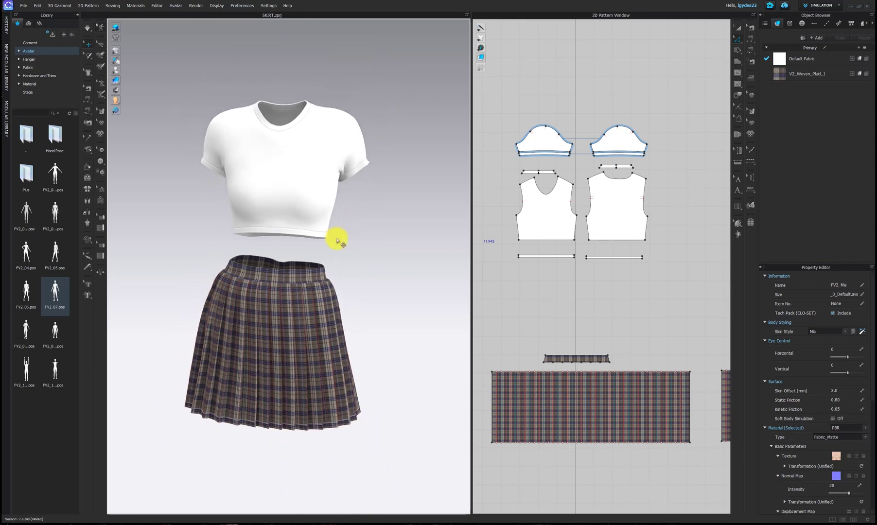
right_click_drag(337, 240, 351, 233)
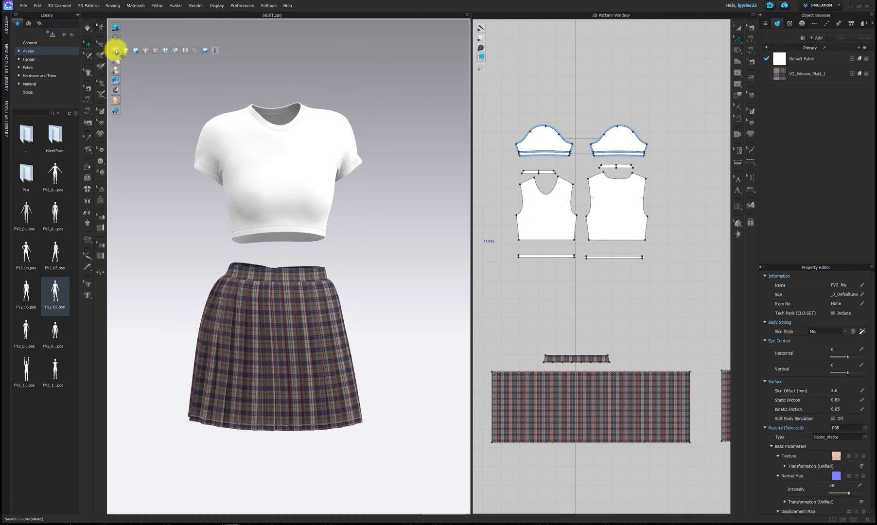
scroll(393, 289, "up", 3)
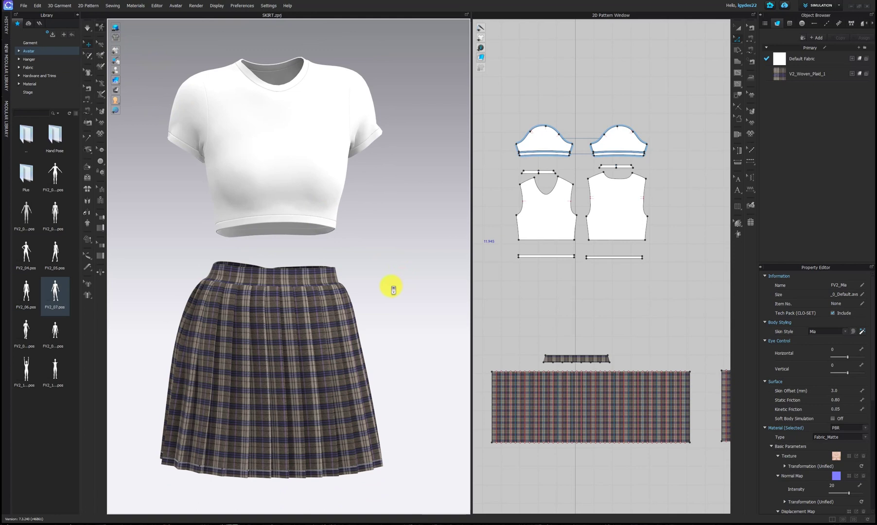
right_click_drag(391, 288, 413, 294)
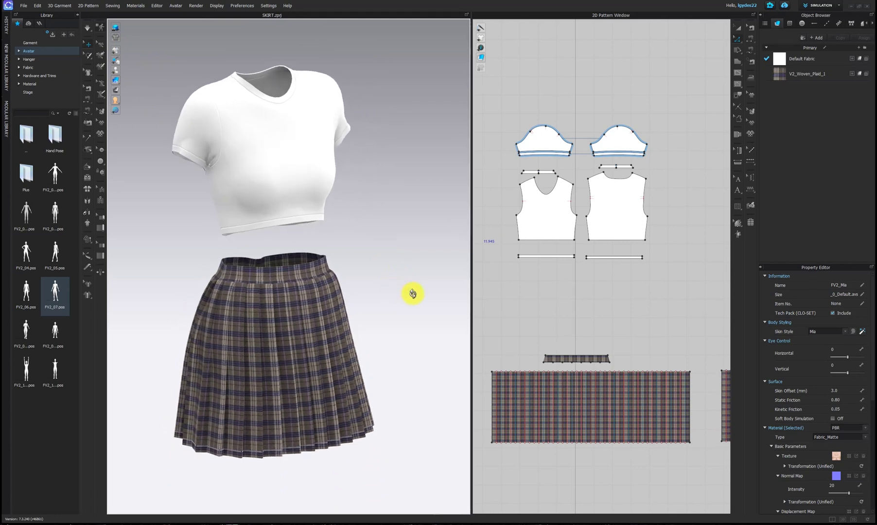